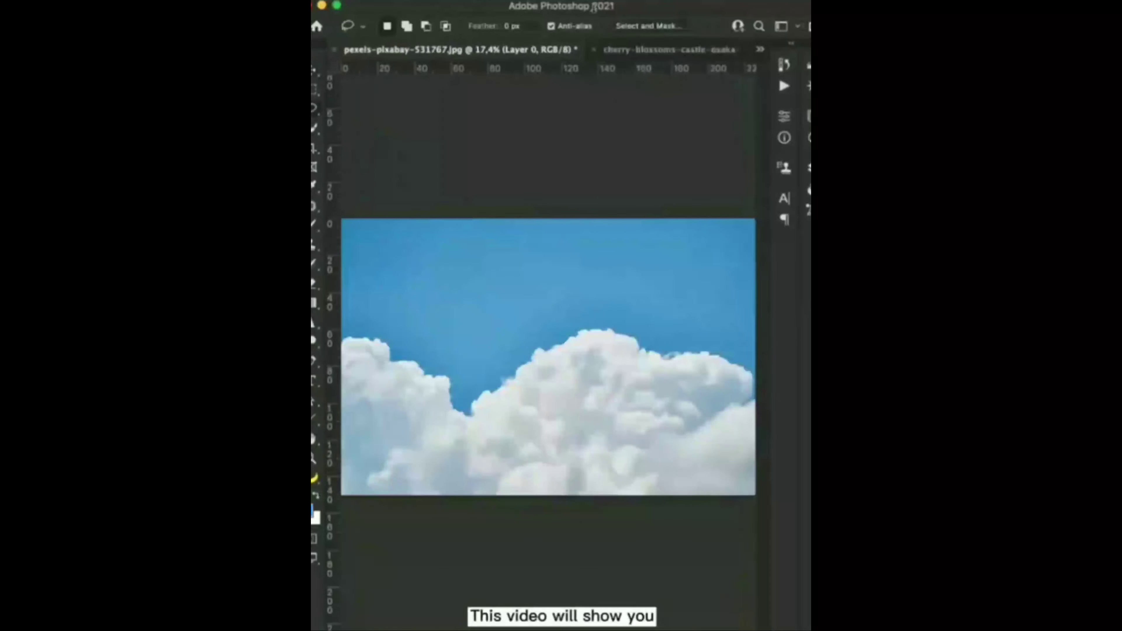
# Make a Color Range selection on the castle photo by sampling the blue sky.
pyautogui.click(611, 138)
pyautogui.click(495, 278)
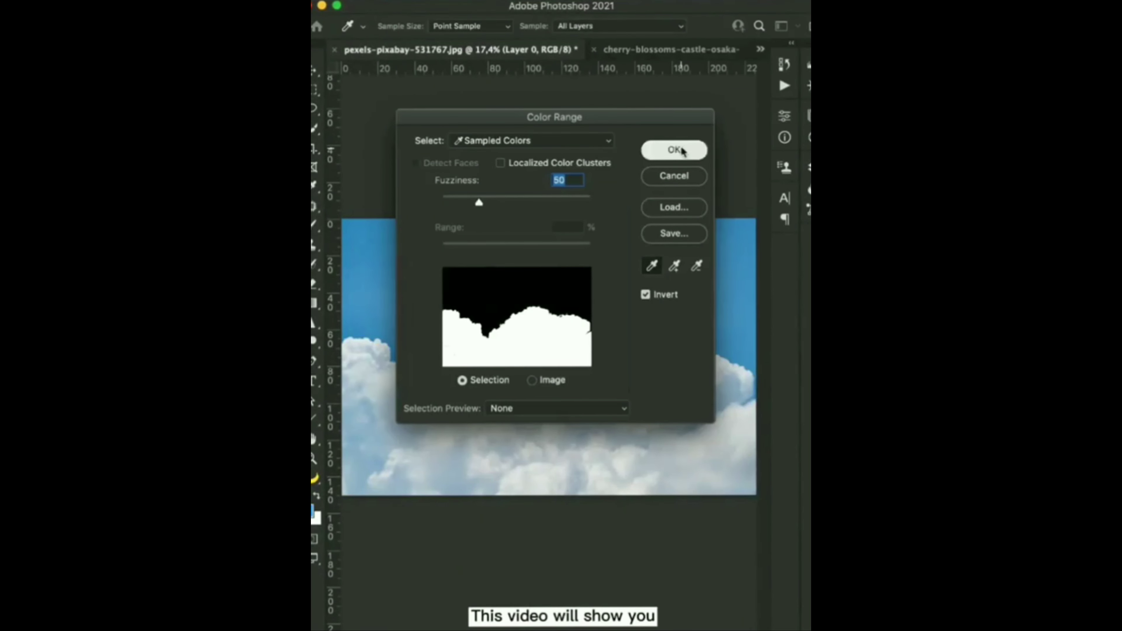
pyautogui.click(674, 150)
# Mask the sky with that selection and add a Color Balance adjustment layer.
pyautogui.press('F7')
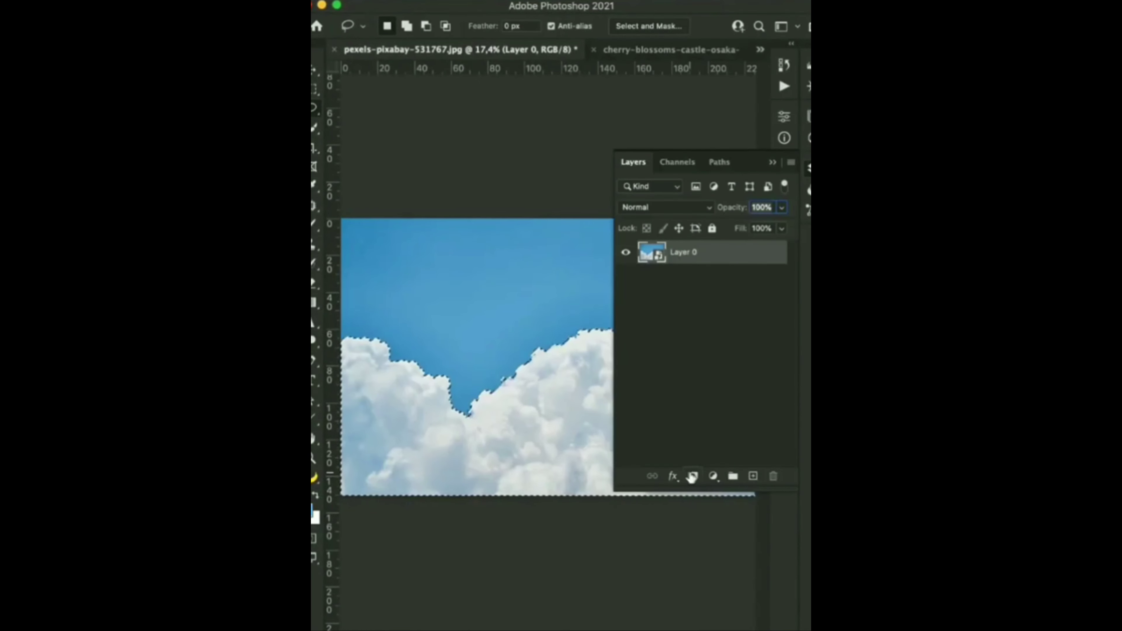
pyautogui.click(693, 476)
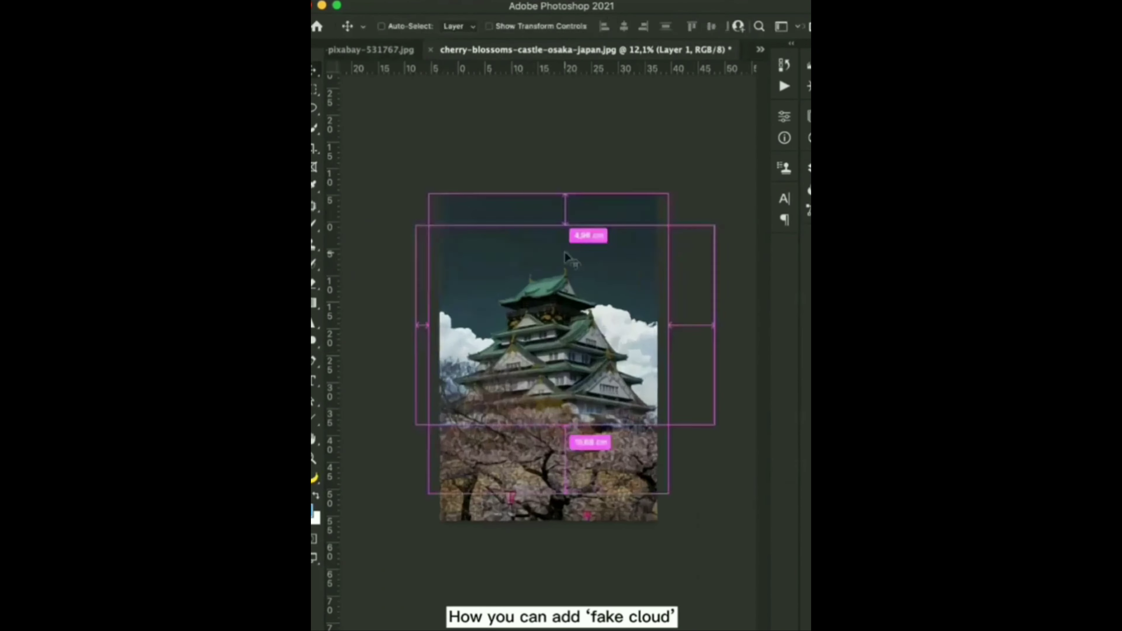
pyautogui.click(713, 476)
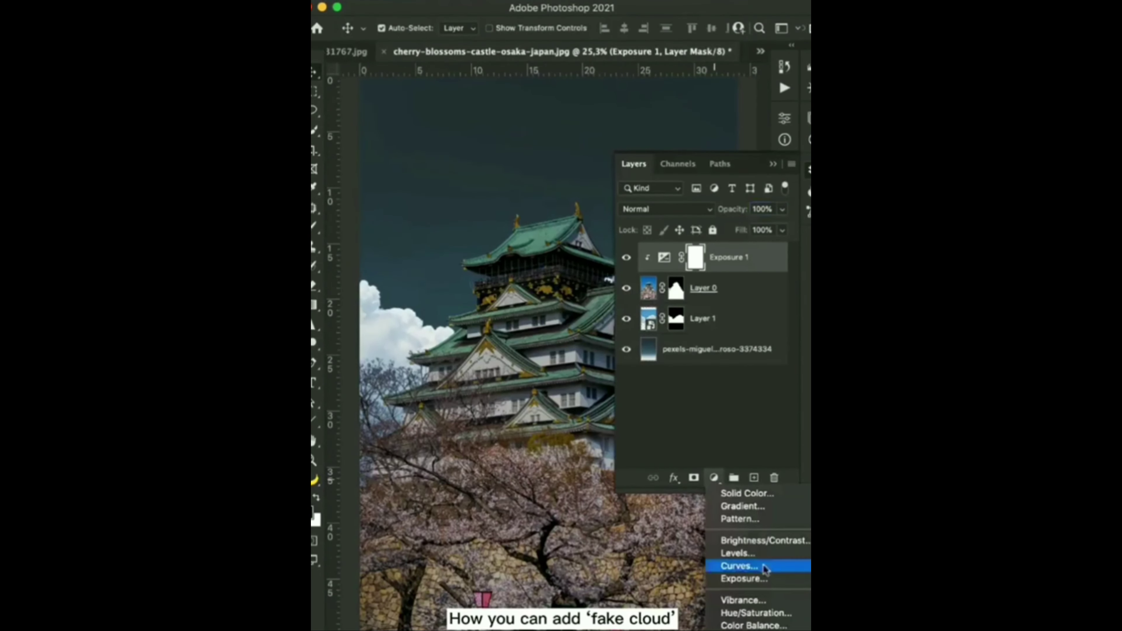
pyautogui.click(753, 624)
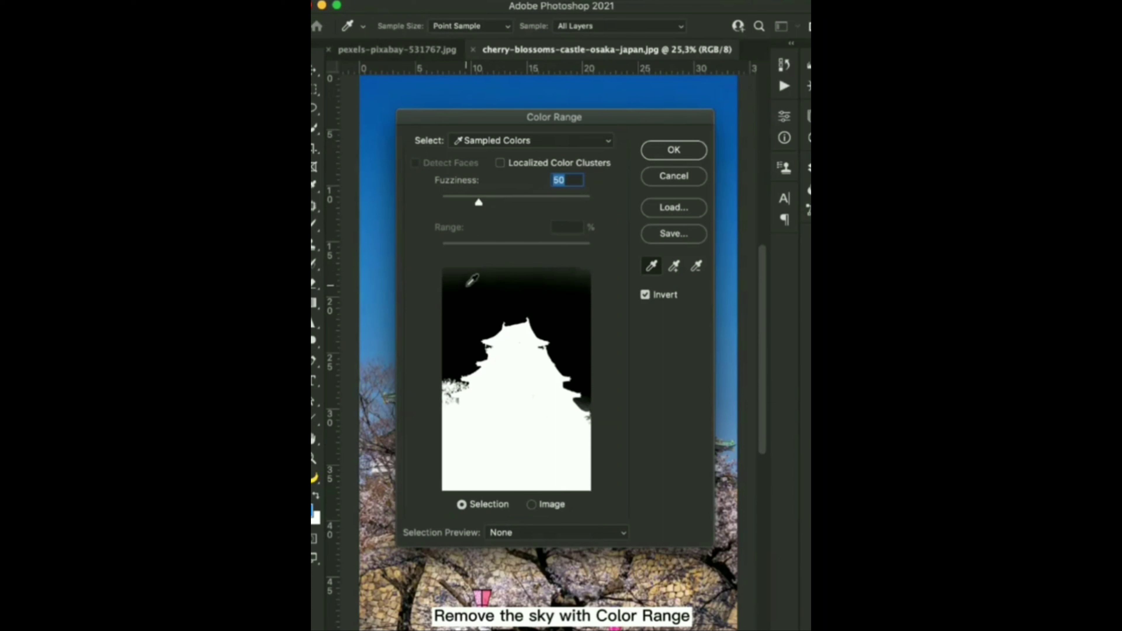
# Refine the sky sample, invert it to the castle, and mask the sky off Layer 0.
pyautogui.click(465, 273)
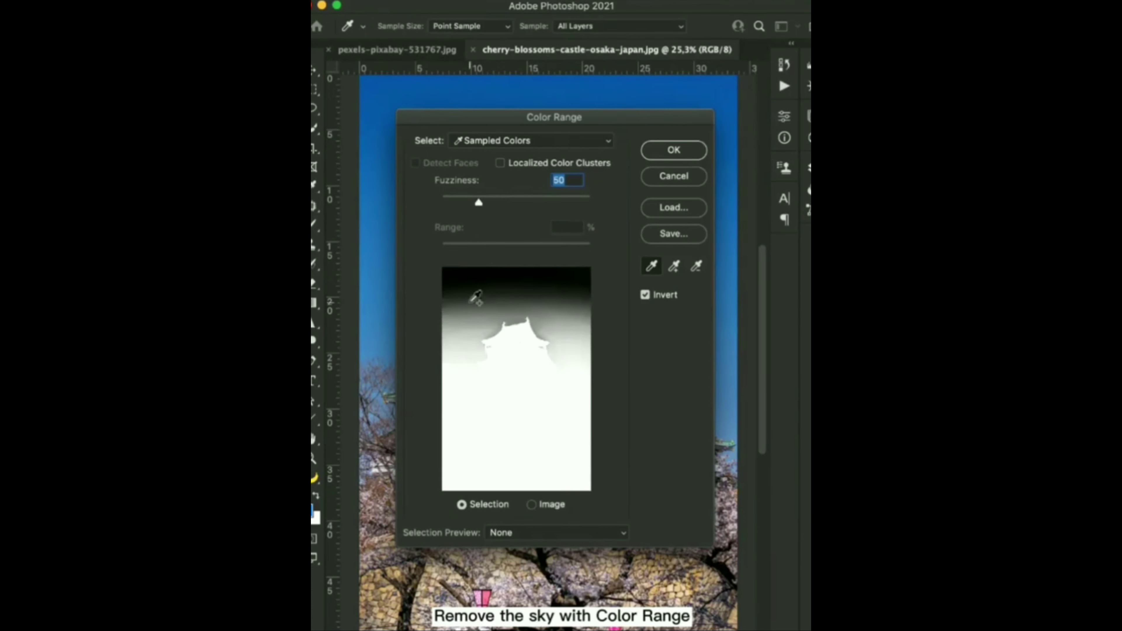
pyautogui.click(473, 354)
pyautogui.keyDown('shift'); pyautogui.click(589, 387); pyautogui.keyUp('shift')
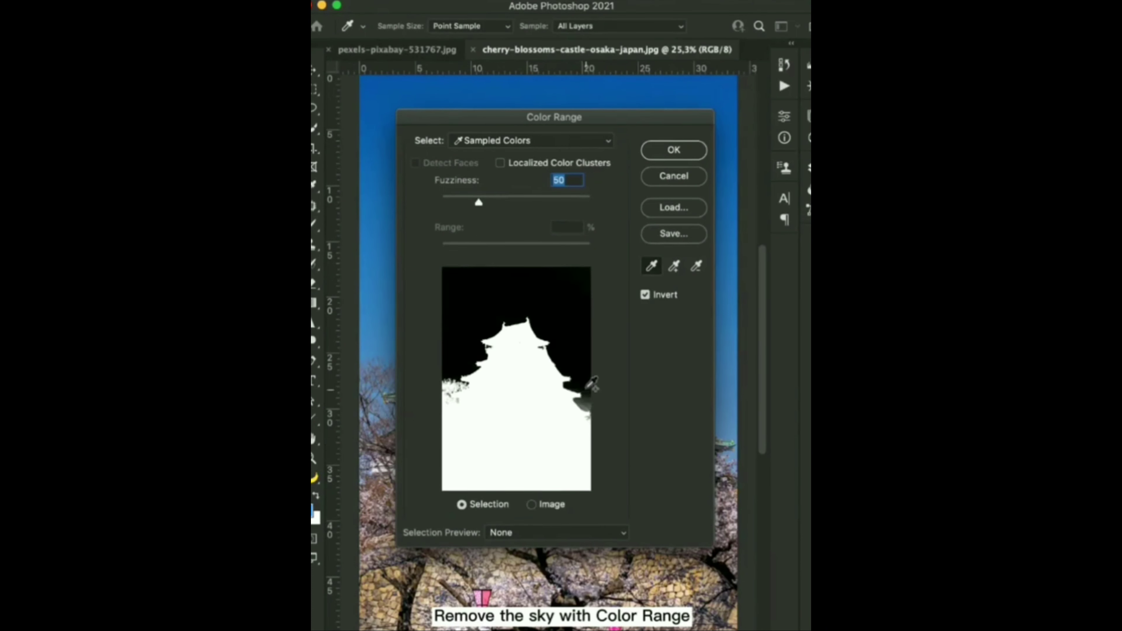
pyautogui.keyDown('shift'); pyautogui.click(587, 395); pyautogui.keyUp('shift')
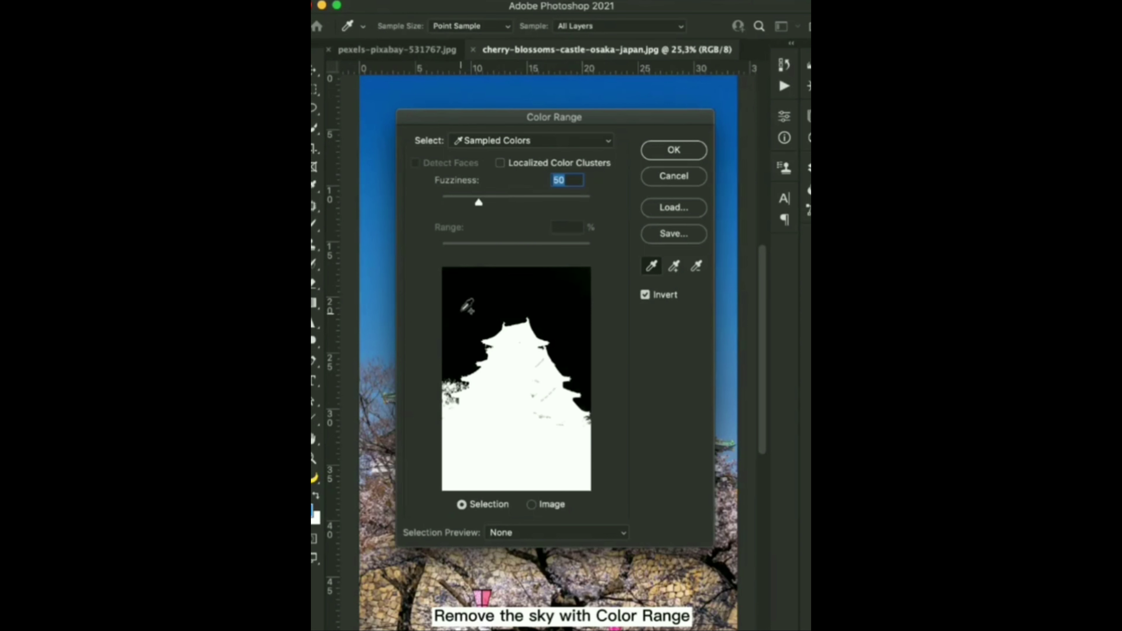
pyautogui.click(645, 295)
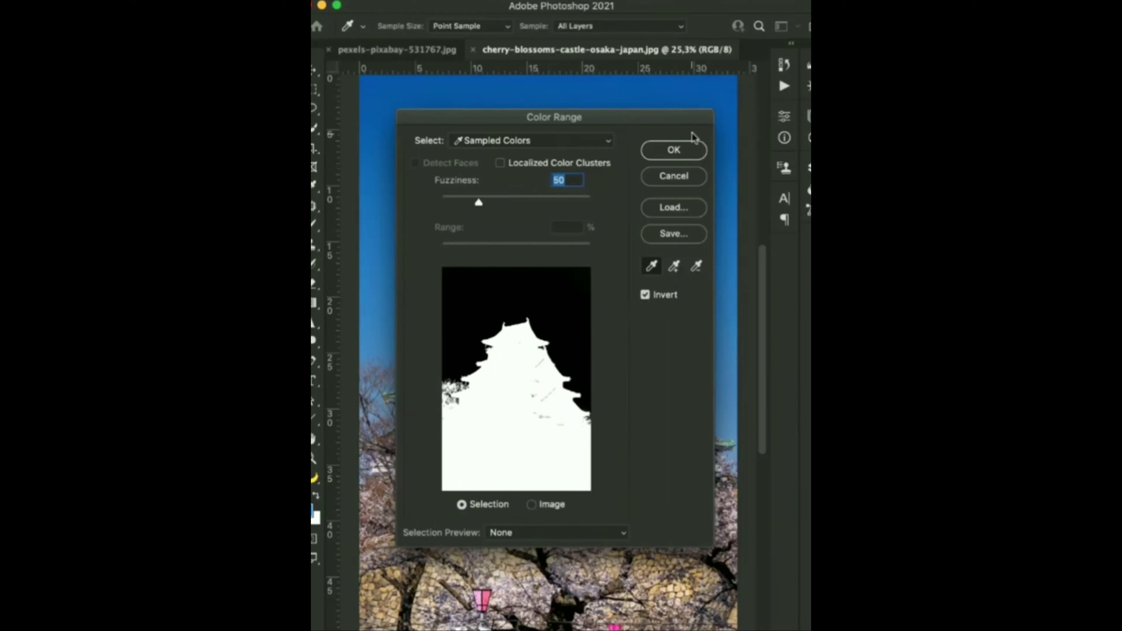
pyautogui.click(690, 153)
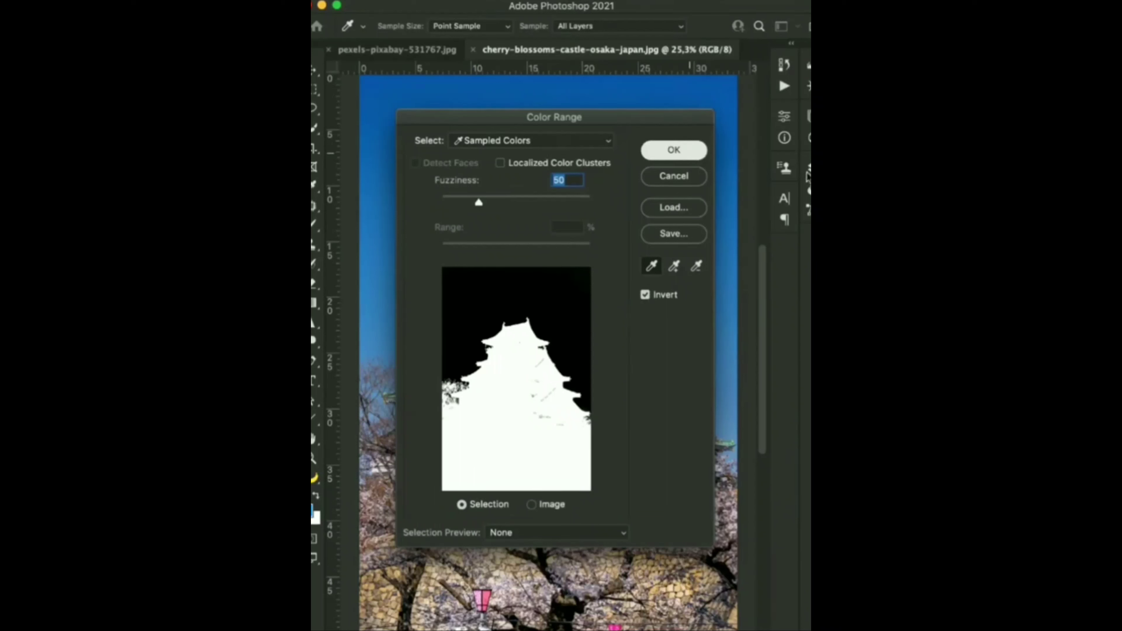
pyautogui.click(808, 167)
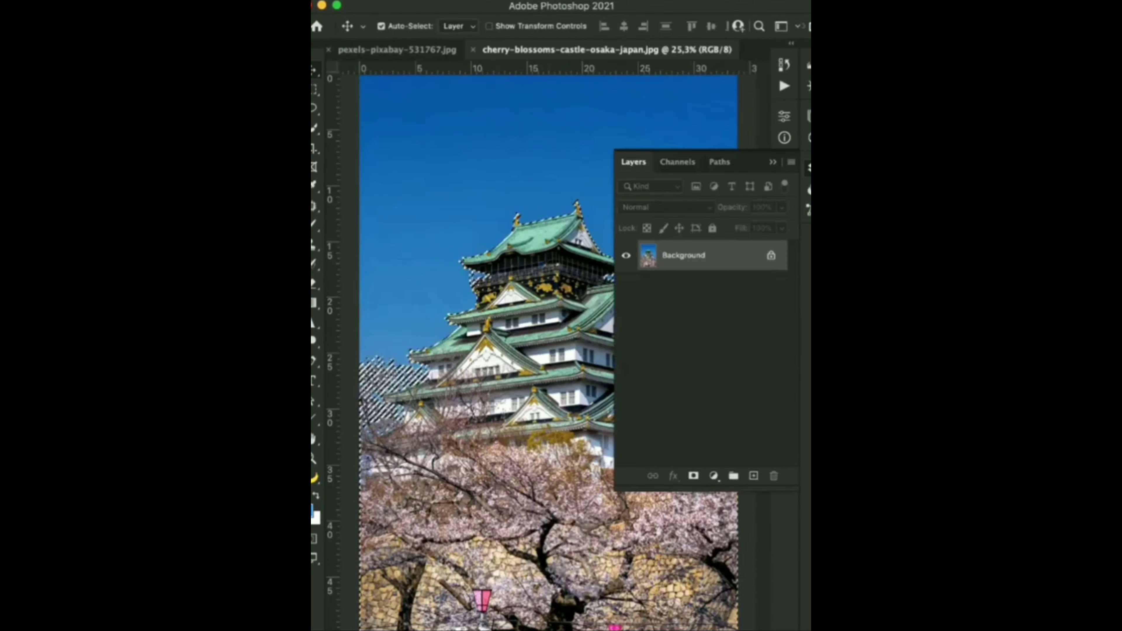
pyautogui.click(694, 476)
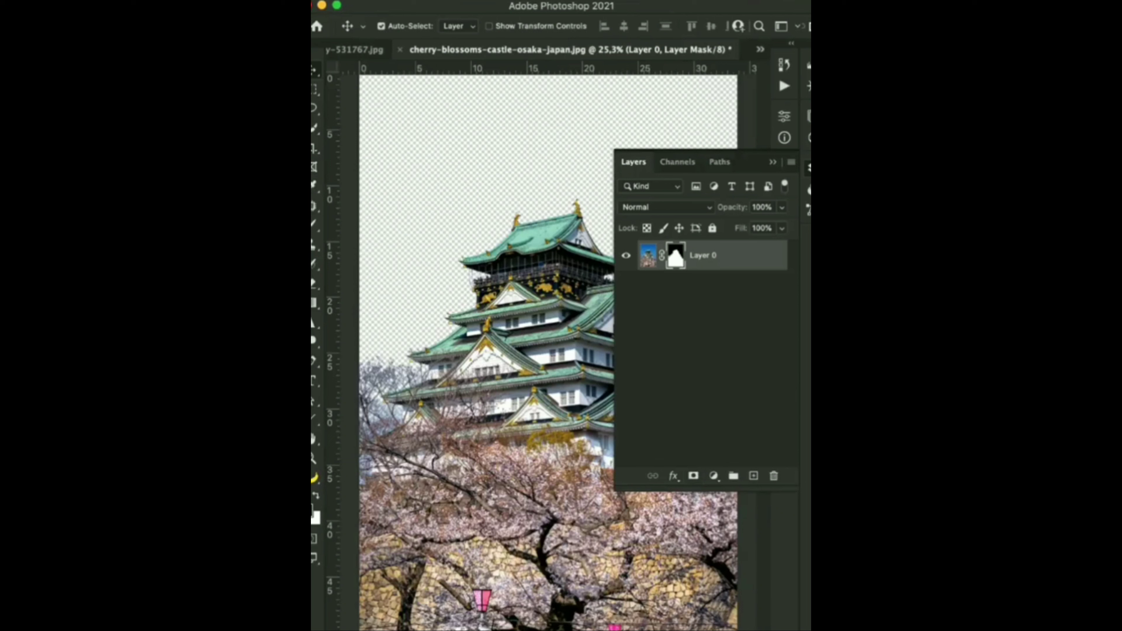
# Place the teal sky photo in the castle document, stretched up to the canvas top.
pyautogui.moveTo(445, 431); pyautogui.dragTo(435, 421)
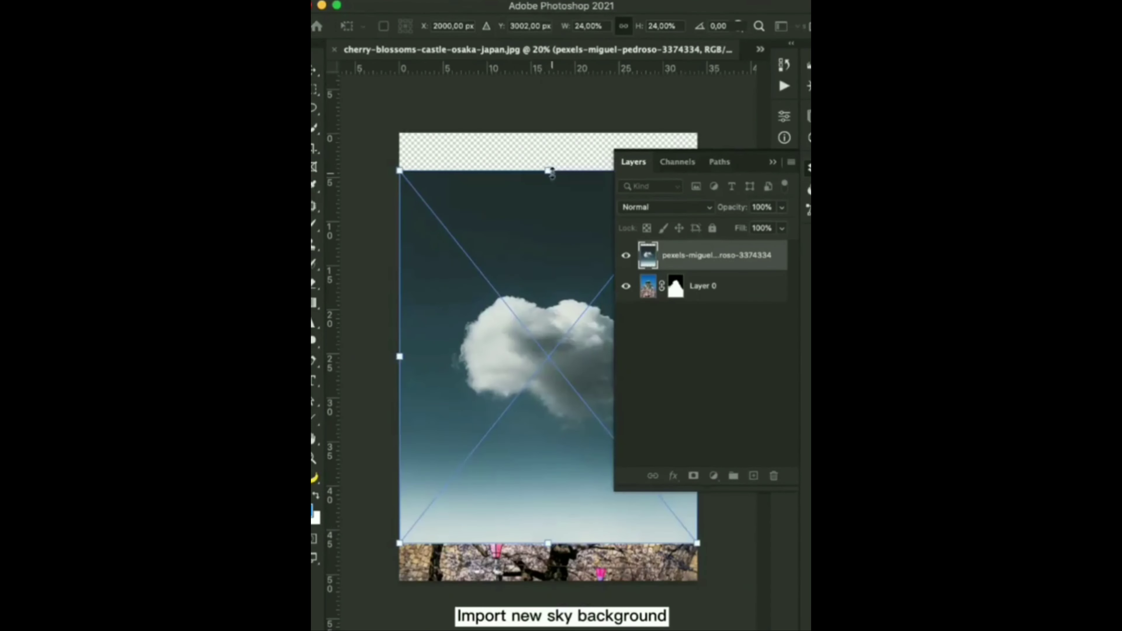
pyautogui.moveTo(548, 170); pyautogui.dragTo(549, 130)
pyautogui.press('Return')
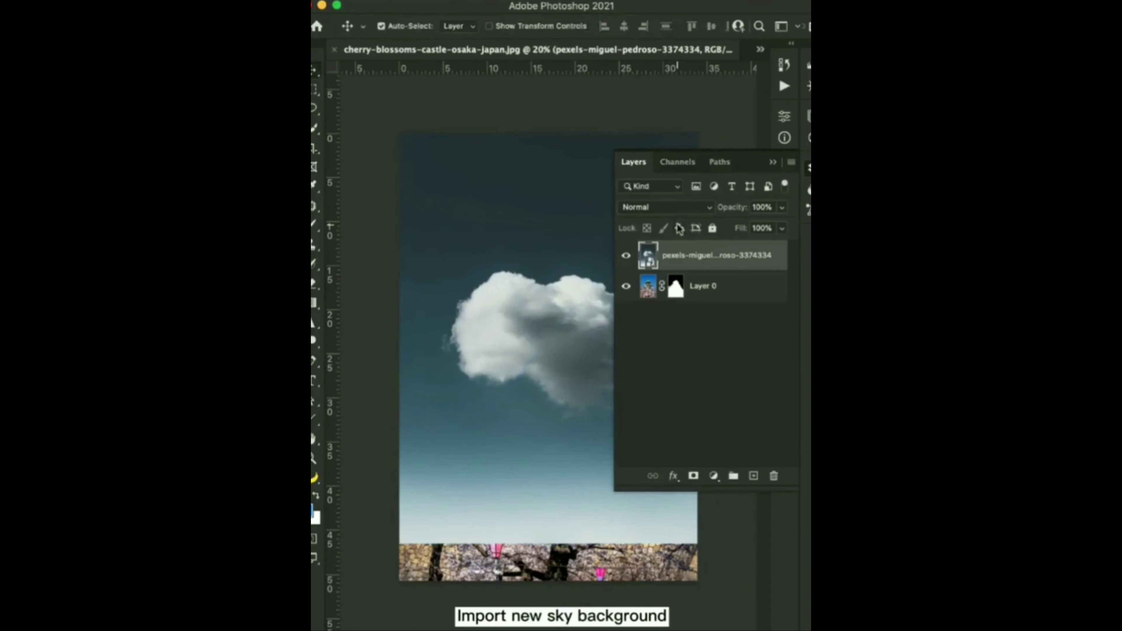
# Draw a loose Lasso selection around the cloud in the sky image.
pyautogui.click(773, 162)
pyautogui.press('l')
pyautogui.moveTo(451, 285)
pyautogui.mouseDown()
pyautogui.moveTo(478, 268)
pyautogui.moveTo(673, 332)
pyautogui.moveTo(693, 371)
pyautogui.moveTo(606, 424)
pyautogui.moveTo(546, 415)
pyautogui.moveTo(458, 380)
pyautogui.moveTo(419, 341)
pyautogui.moveTo(453, 286)
pyautogui.mouseUp()
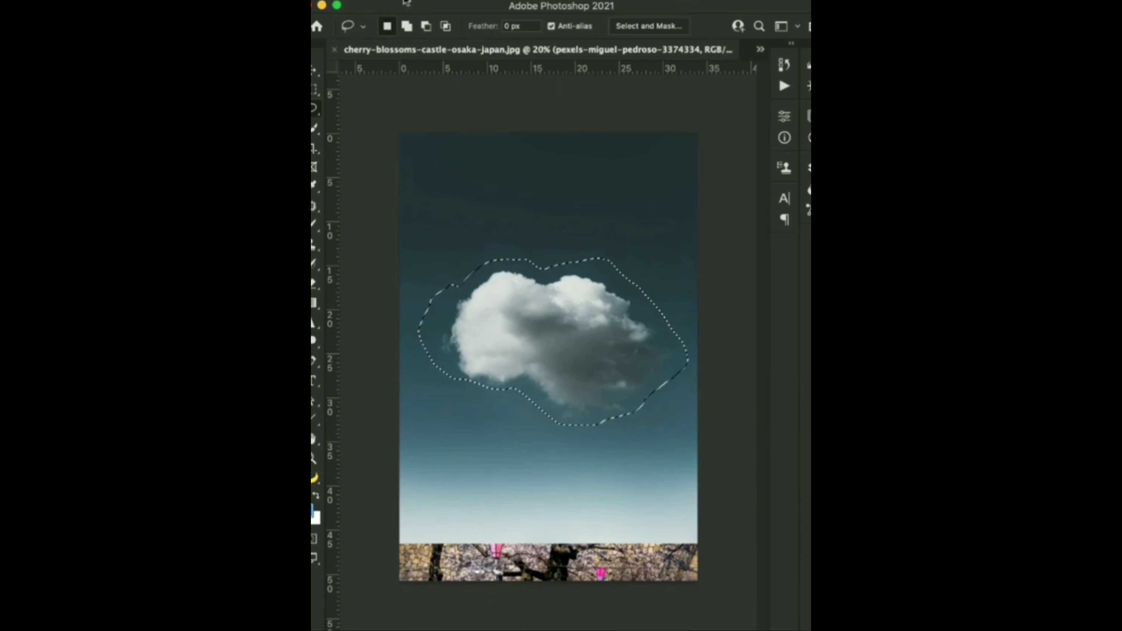
# Rasterize the teal sky layer while keeping the cloud selection active.
pyautogui.press('F7')
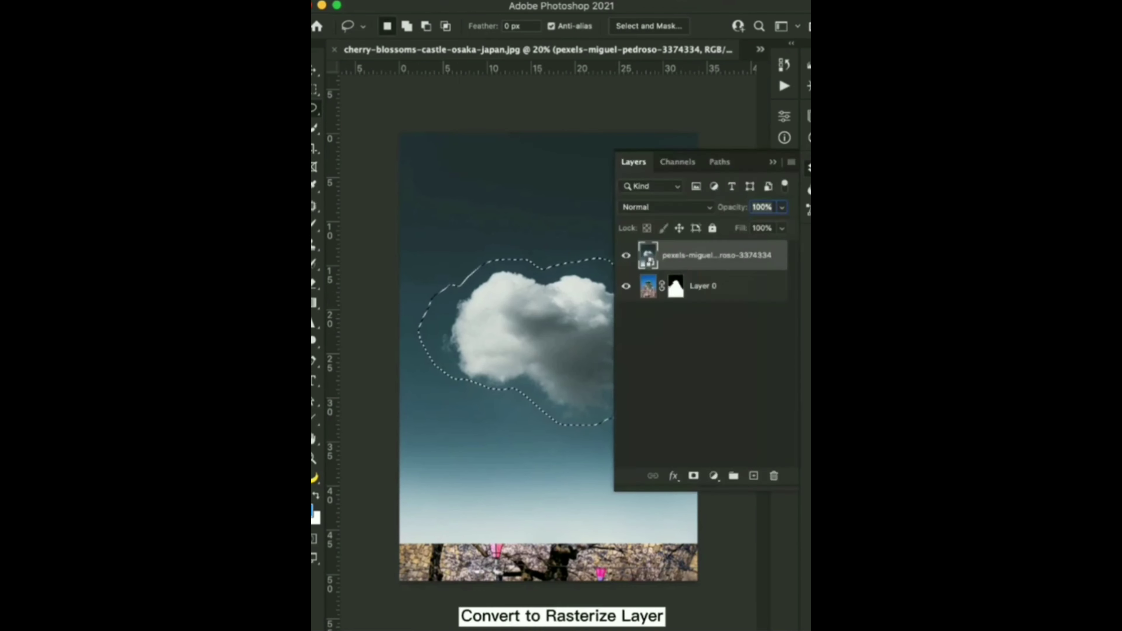
pyautogui.rightClick(767, 256)
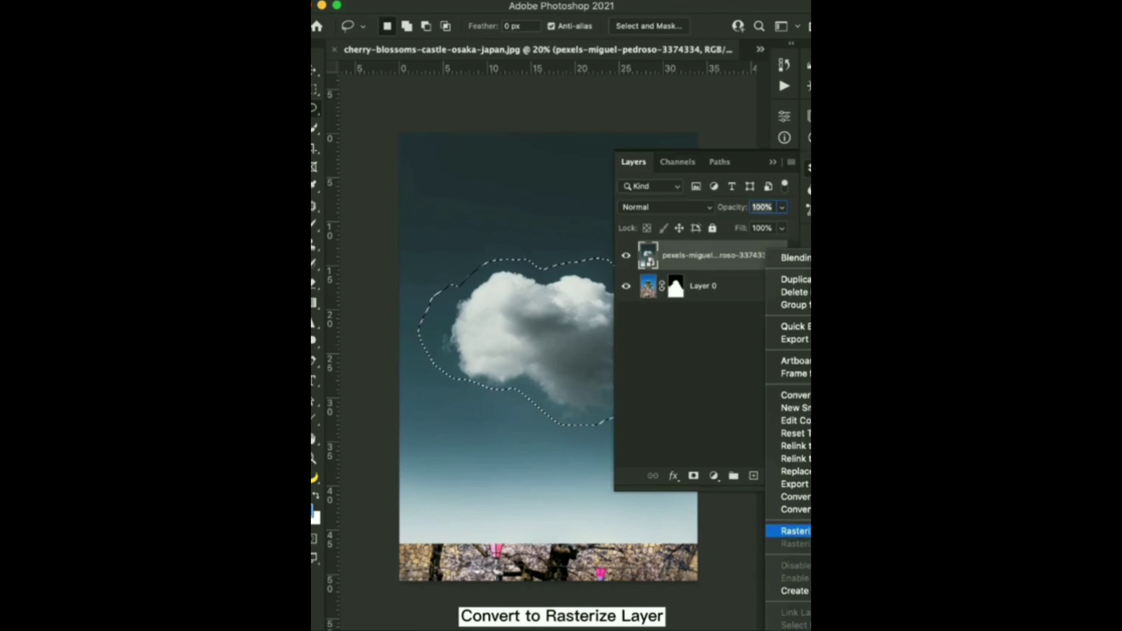
pyautogui.click(791, 531)
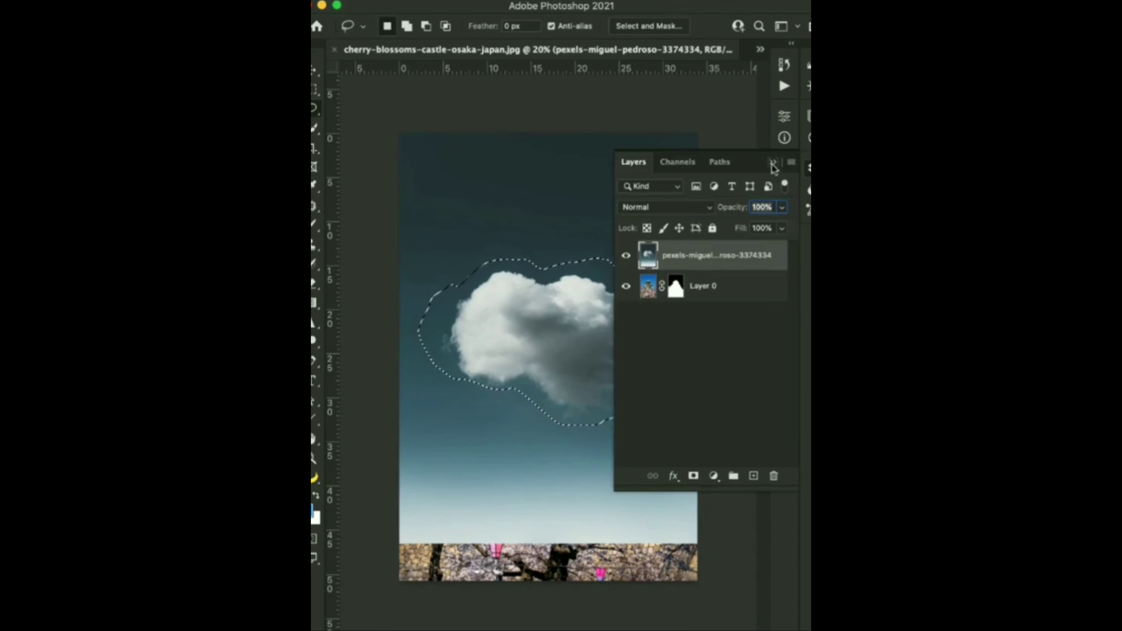
pyautogui.click(773, 164)
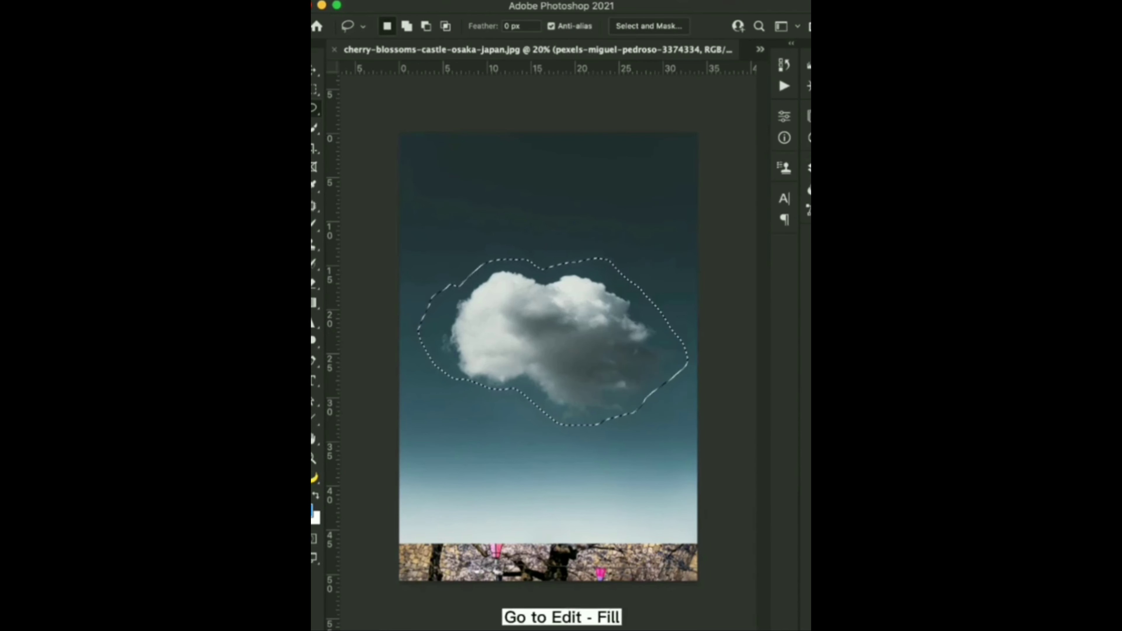
# Fill the cloud selection with Content-Aware fill, leaving plain teal sky.
pyautogui.click(442, 1)
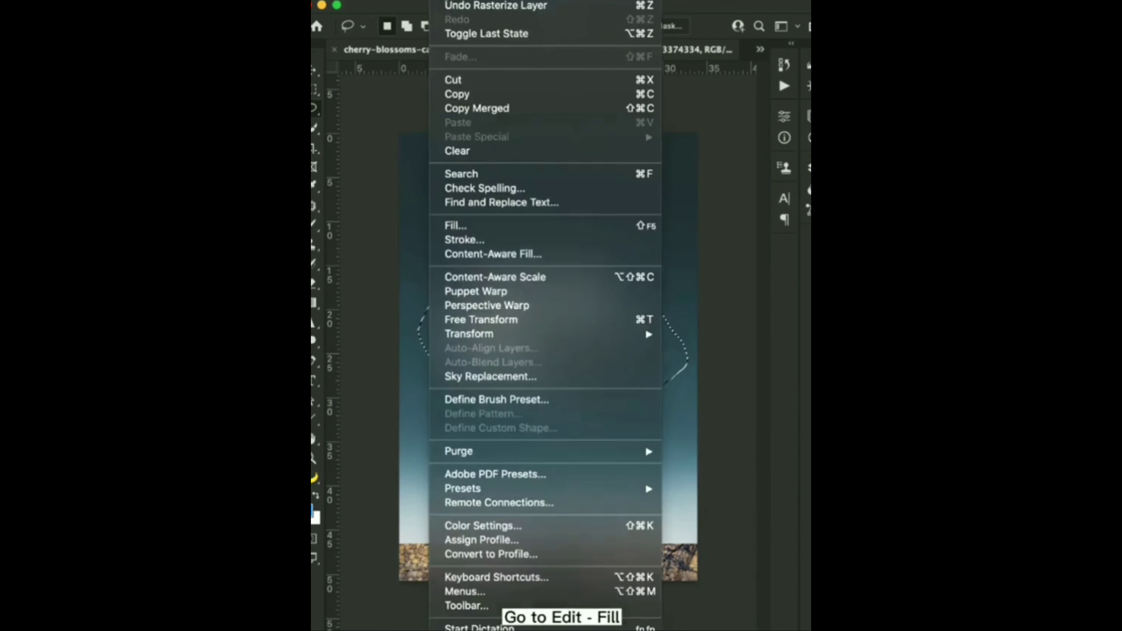
pyautogui.click(512, 229)
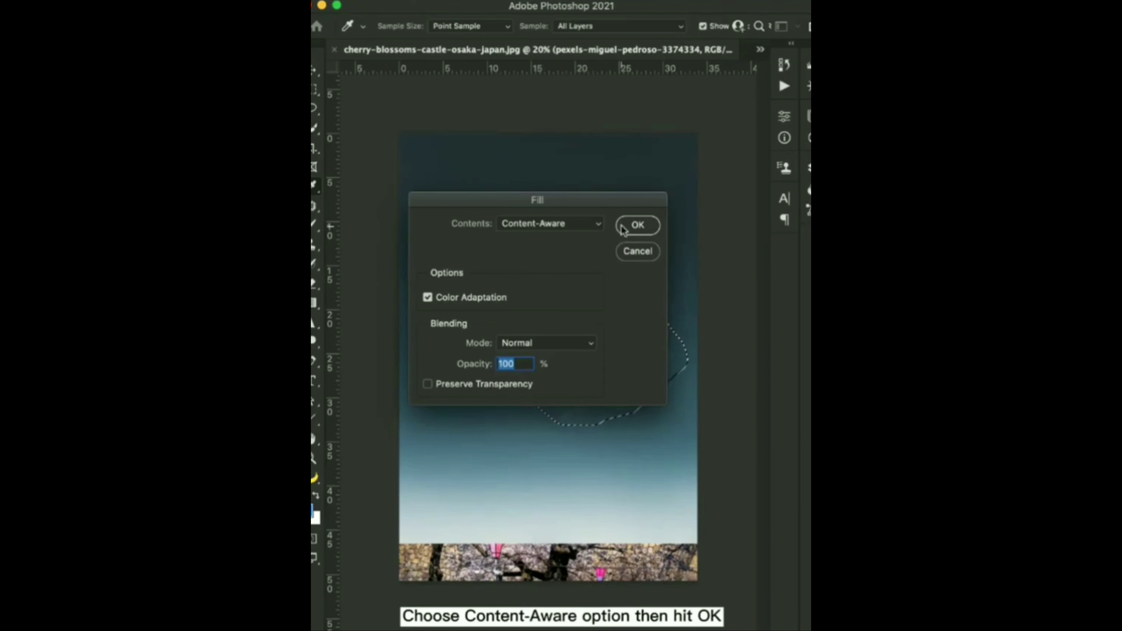
pyautogui.click(597, 224)
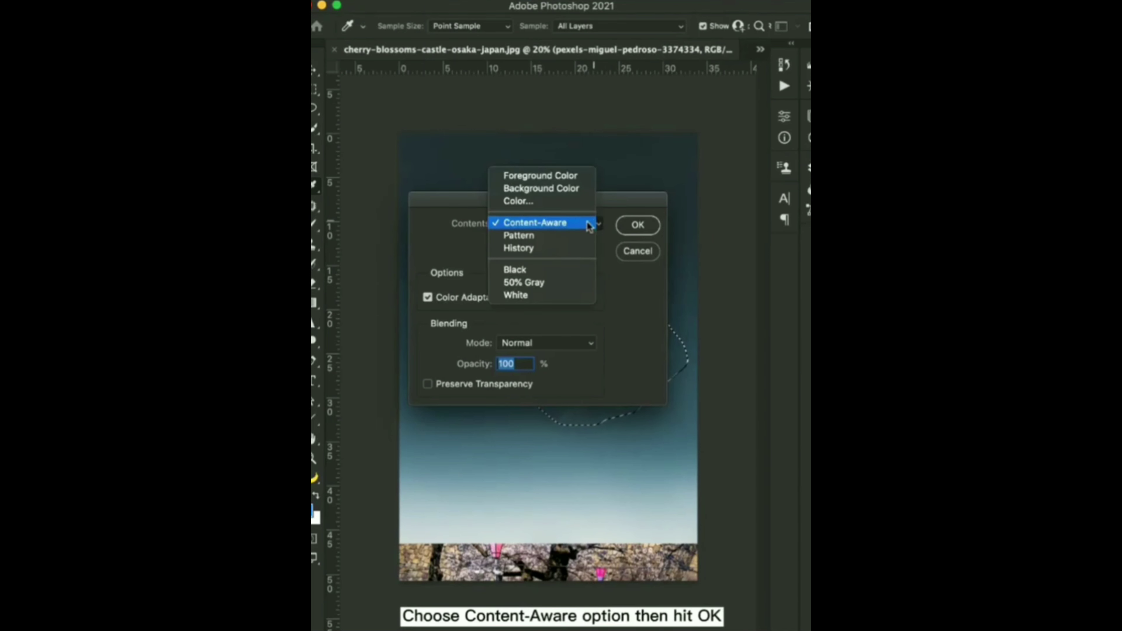
pyautogui.click(590, 226)
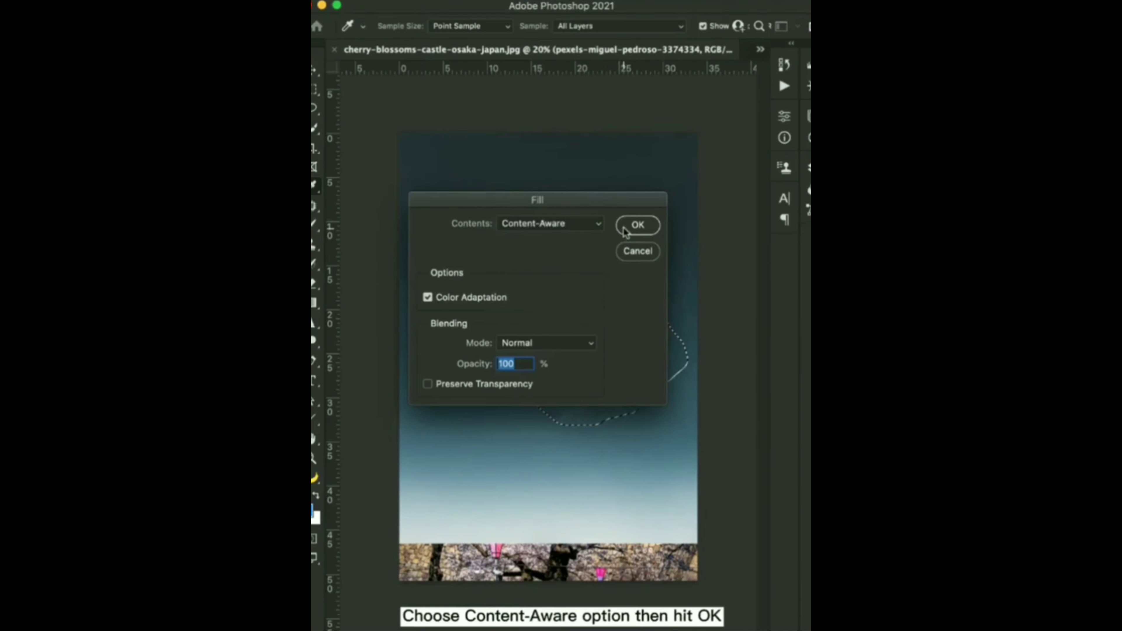
pyautogui.click(624, 228)
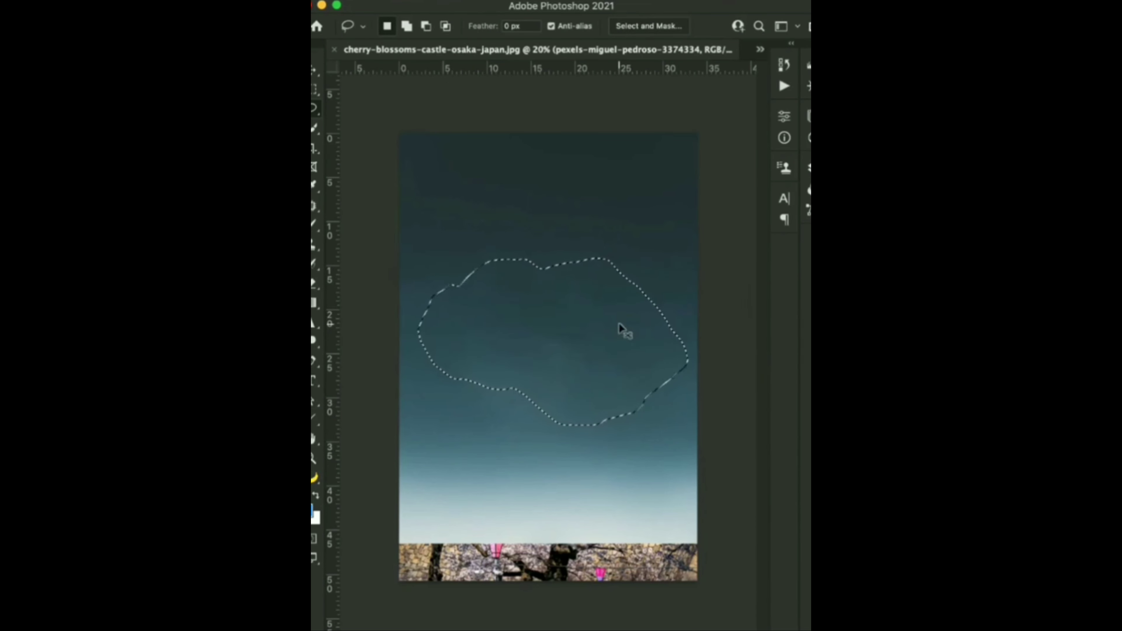
# Deselect, move the sky layer below Layer 0, and select the castle layer.
pyautogui.hotkey('ctrl', 'd')
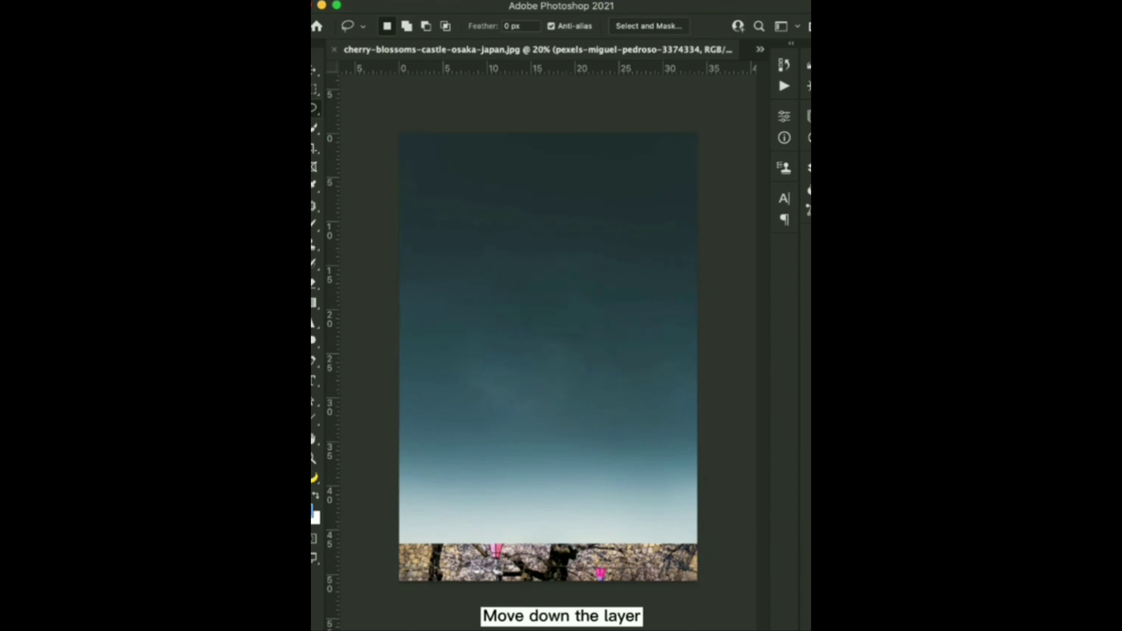
pyautogui.press('F7')
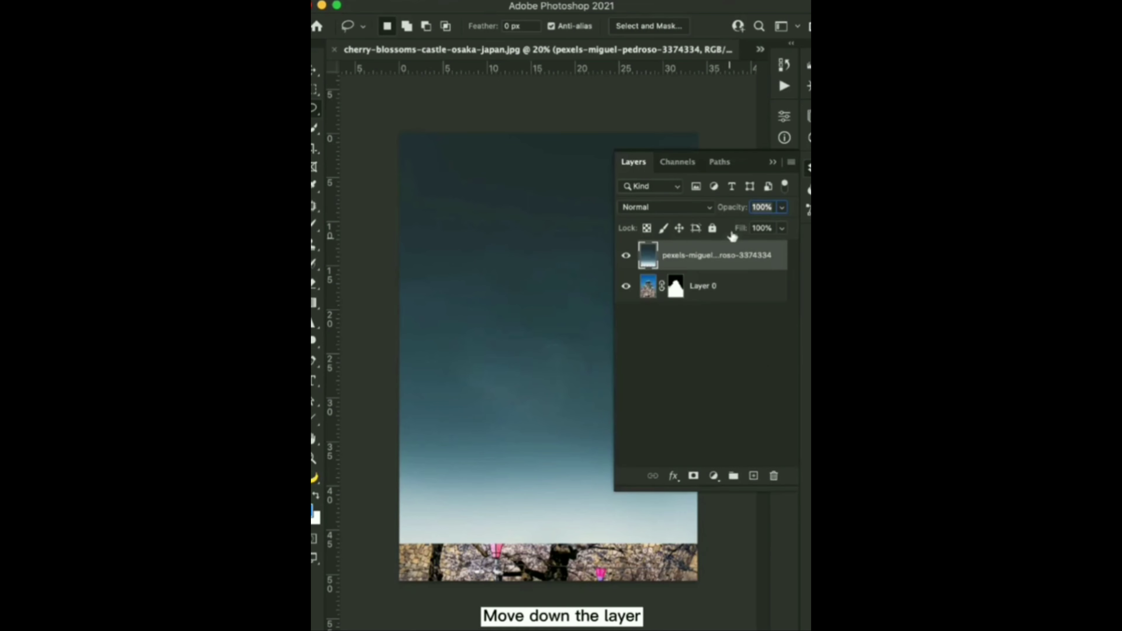
pyautogui.moveTo(735, 263); pyautogui.dragTo(746, 311)
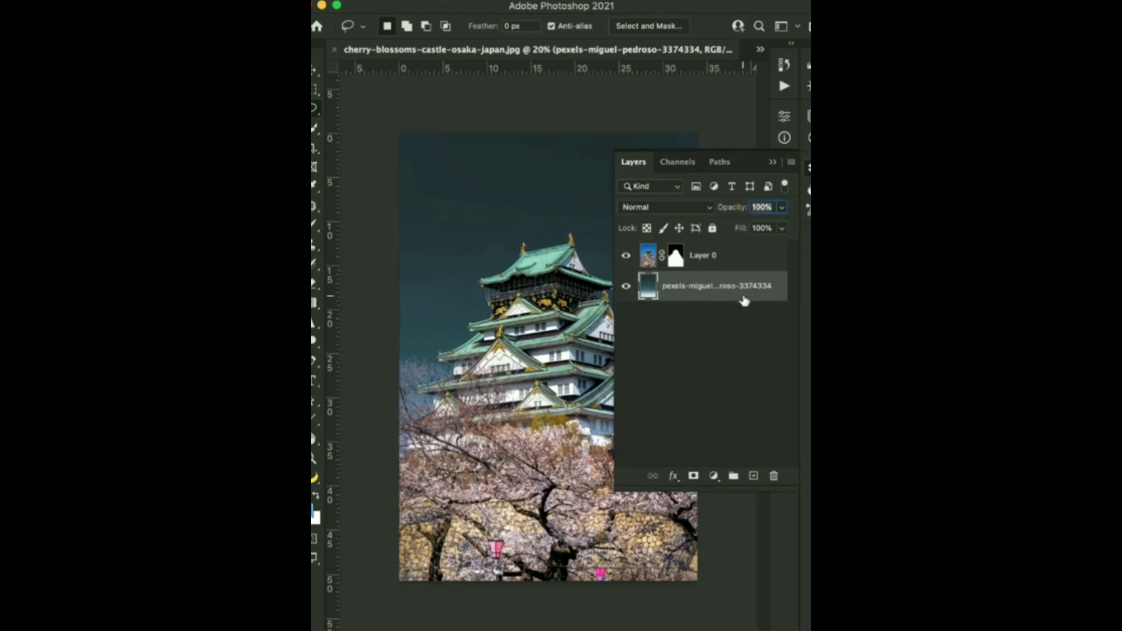
pyautogui.click(734, 257)
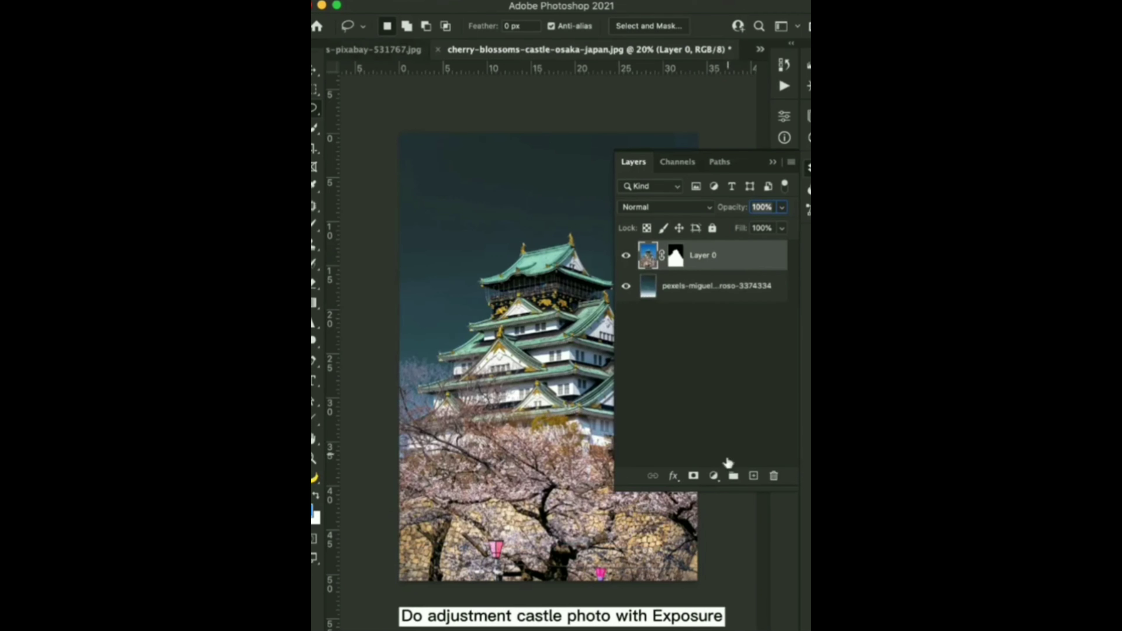
# Add an Exposure adjustment to the castle with exposure -1,09 and gamma 0,87.
pyautogui.click(715, 477)
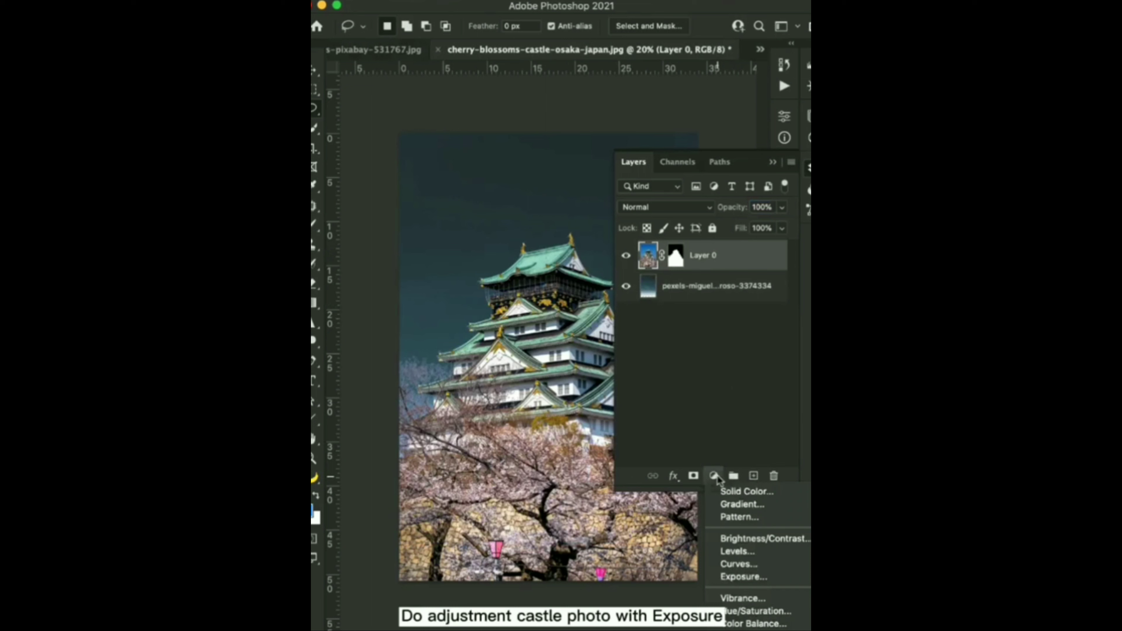
pyautogui.click(743, 577)
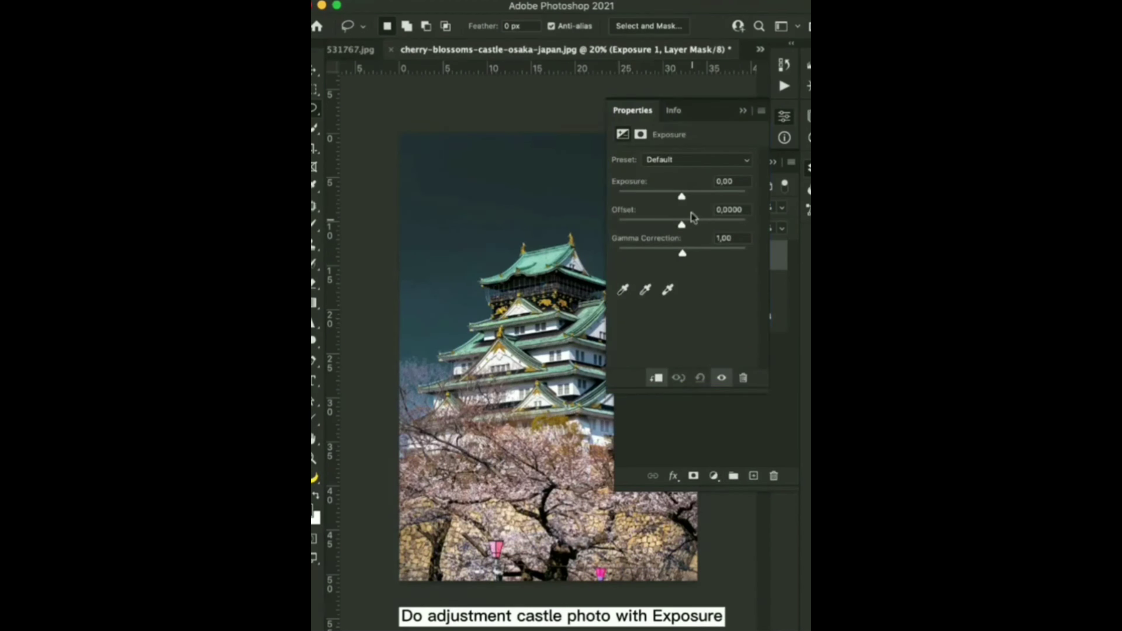
pyautogui.moveTo(682, 198); pyautogui.dragTo(671, 196)
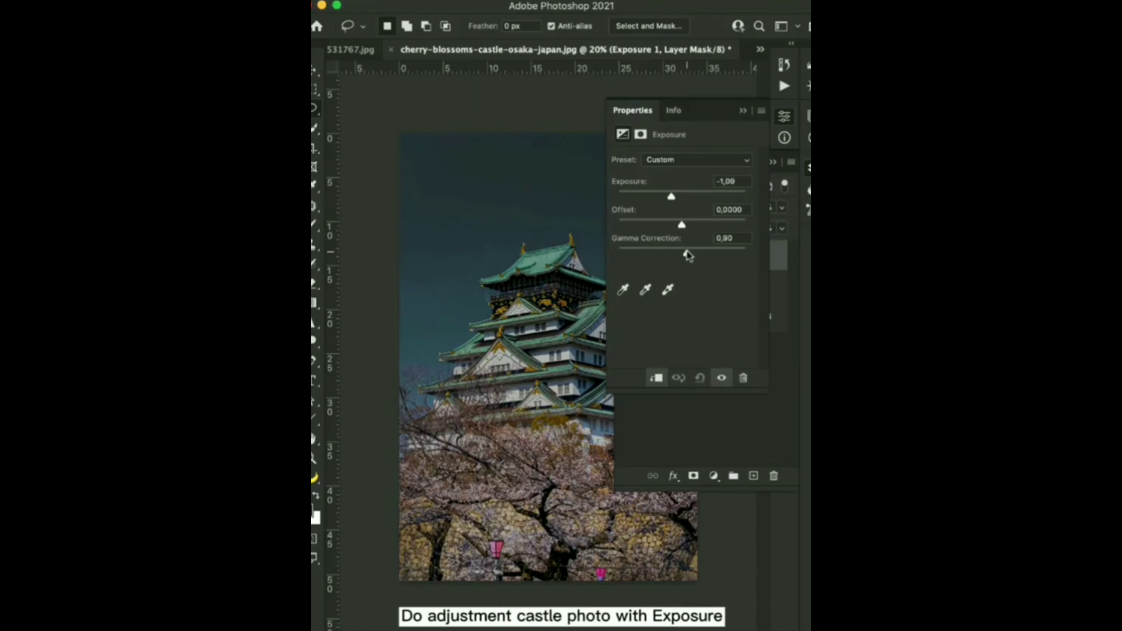
pyautogui.moveTo(686, 253); pyautogui.dragTo(688, 251)
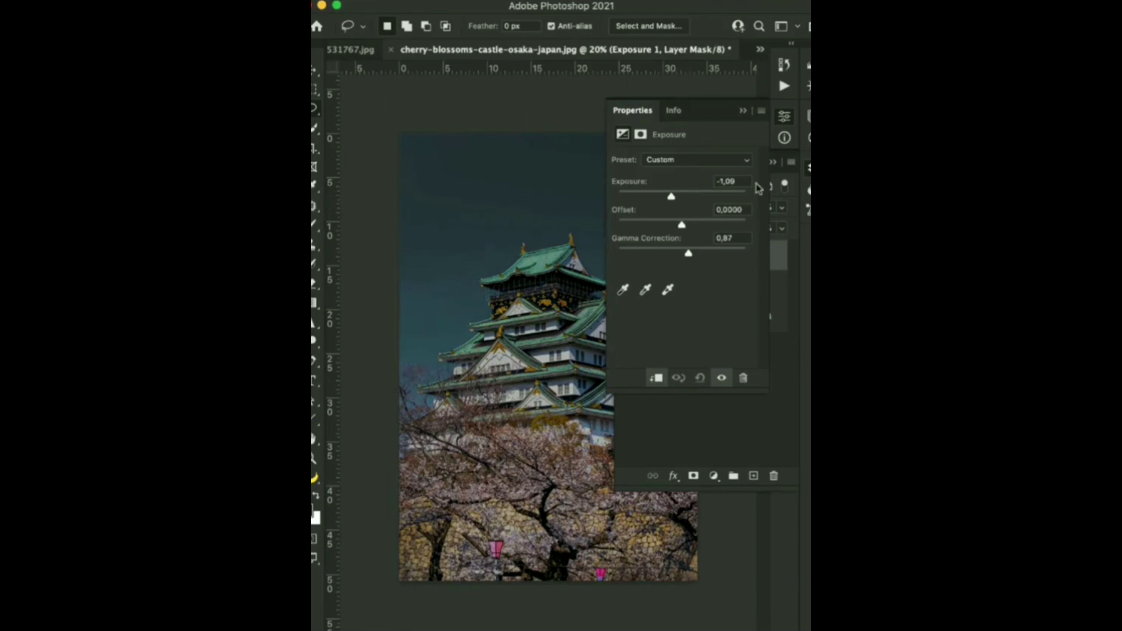
pyautogui.click(743, 111)
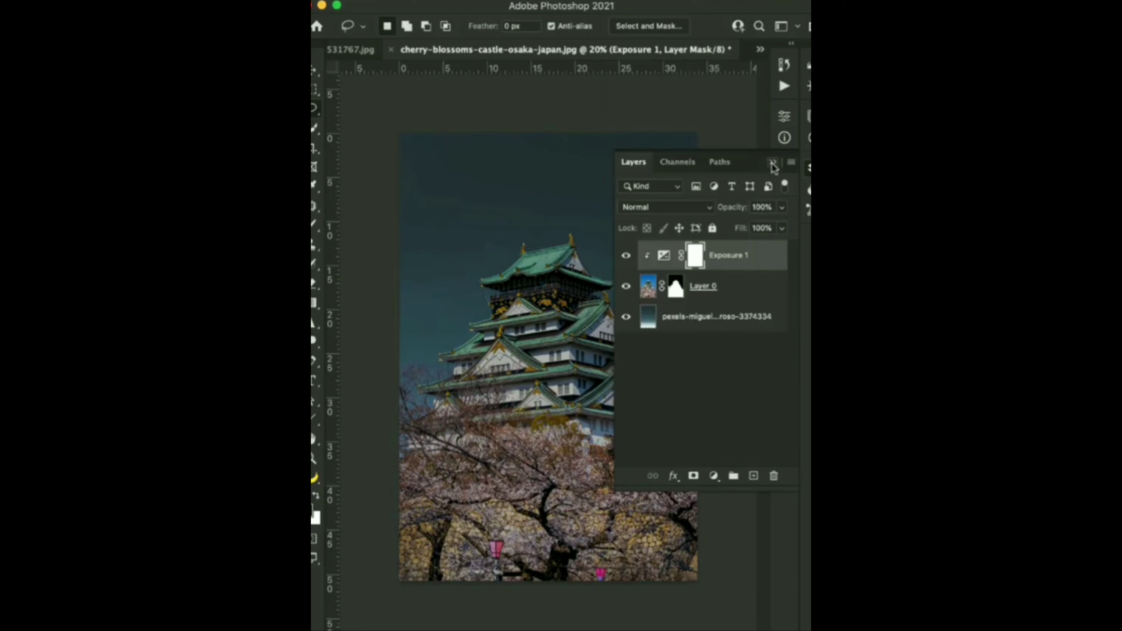
pyautogui.click(772, 163)
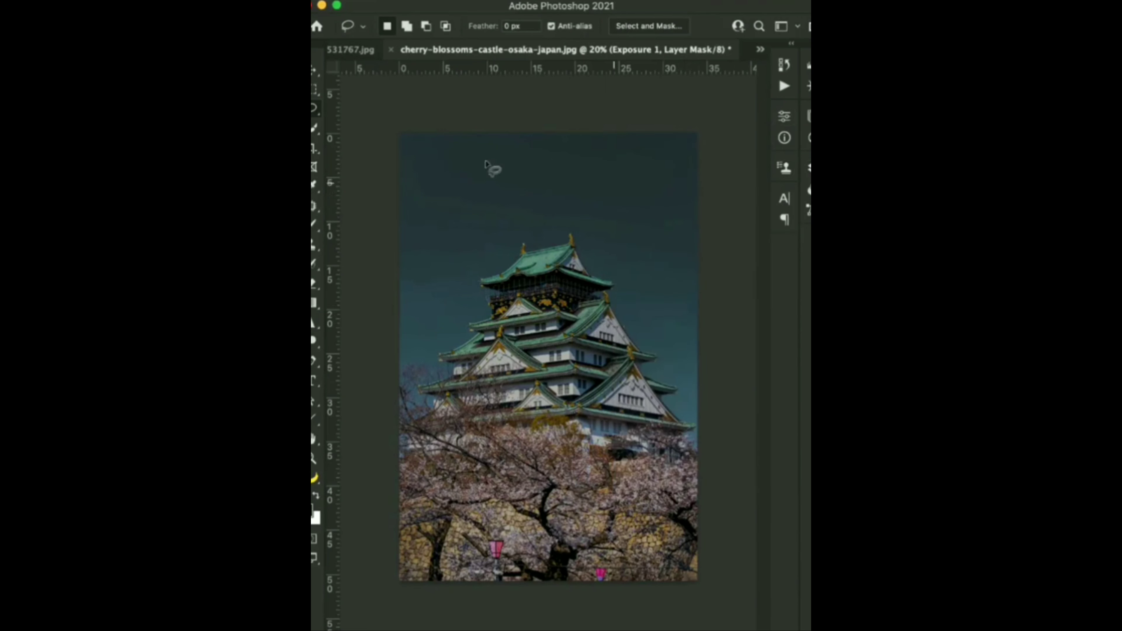
# In pexels-pixabay-531767.jpg, select the clouds via inverted Color Range sampled on the blue sky.
pyautogui.click(344, 50)
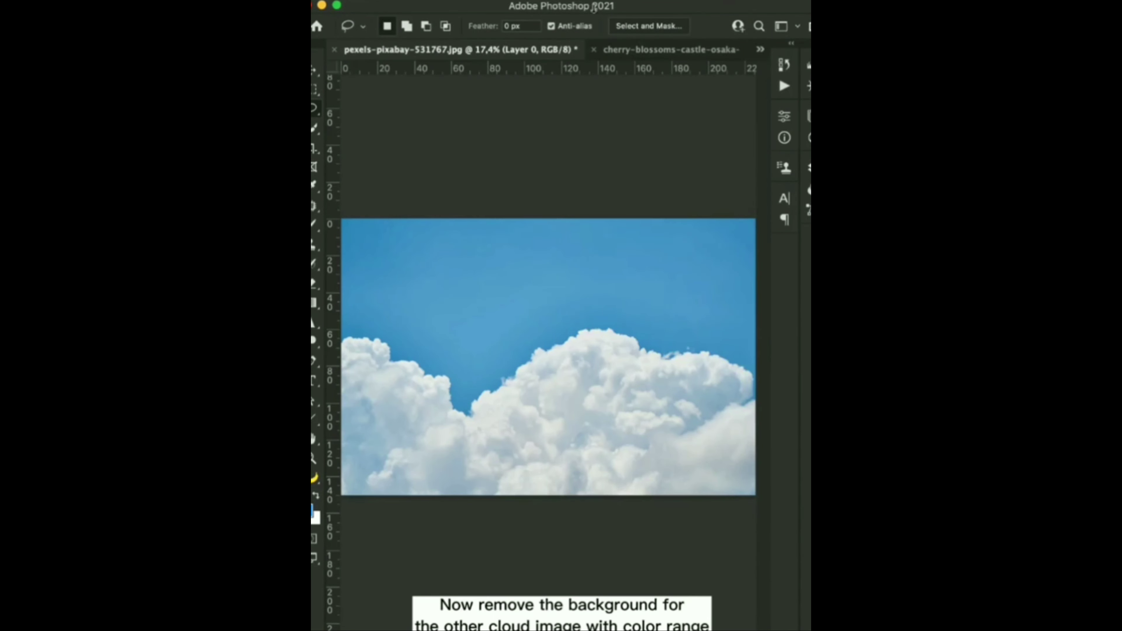
pyautogui.click(601, 1)
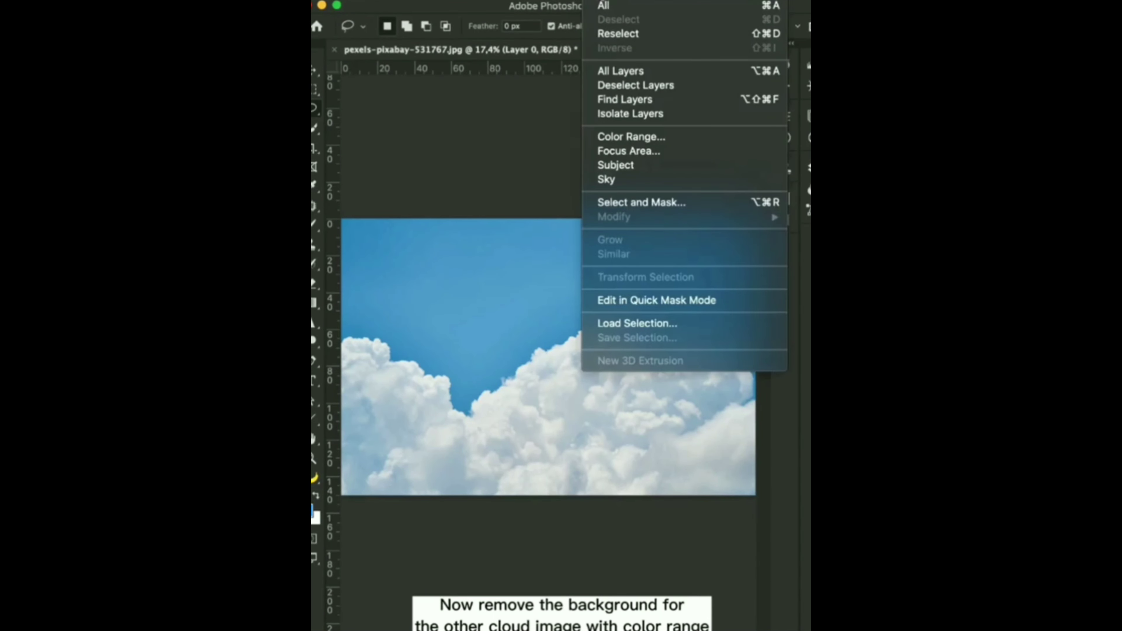
pyautogui.click(609, 139)
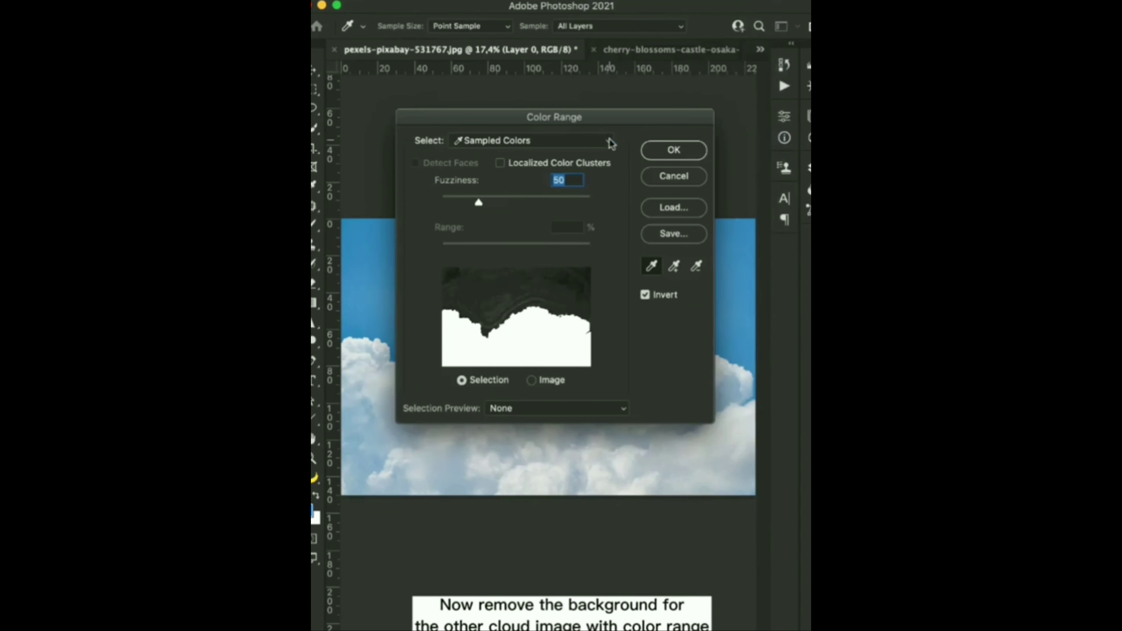
pyautogui.click(491, 281)
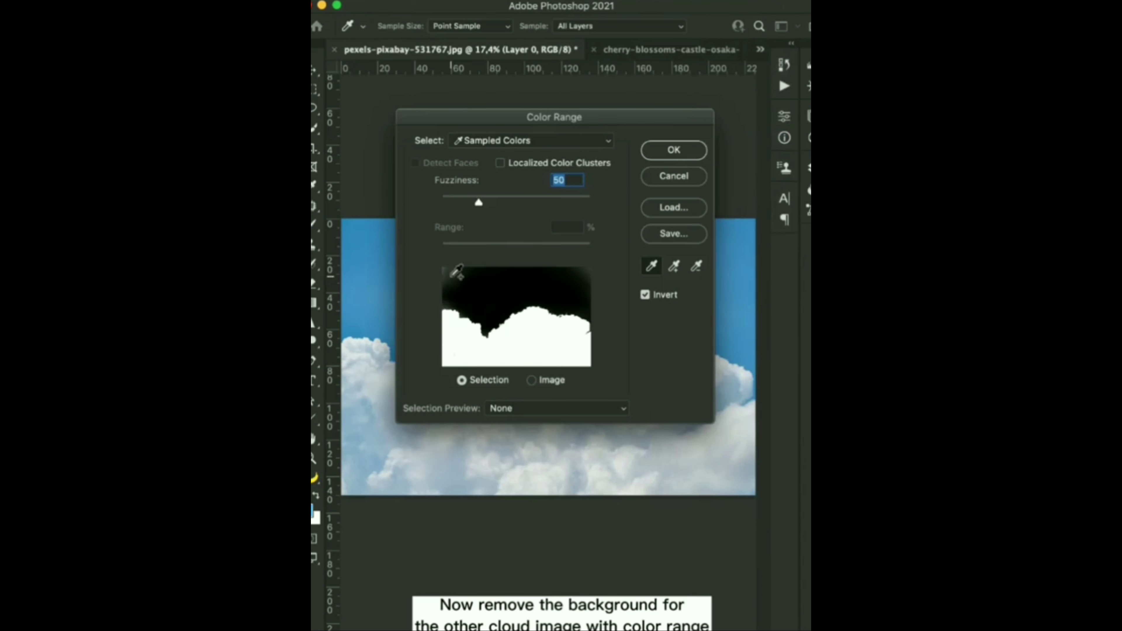
pyautogui.keyDown('shift'); pyautogui.click(451, 278); pyautogui.keyUp('shift')
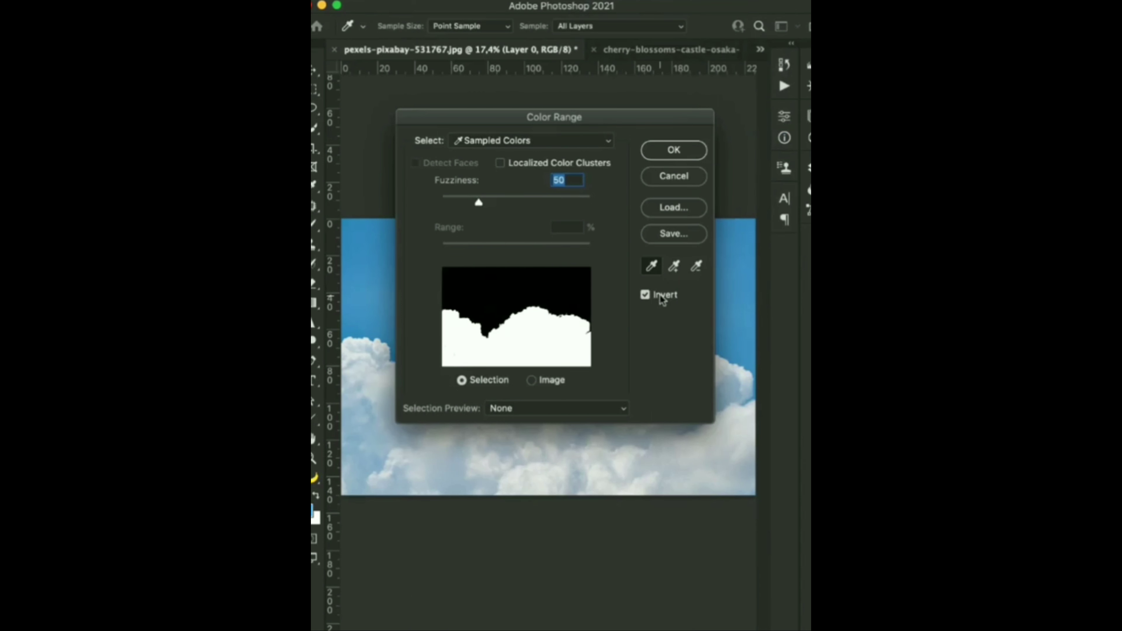
pyautogui.click(683, 153)
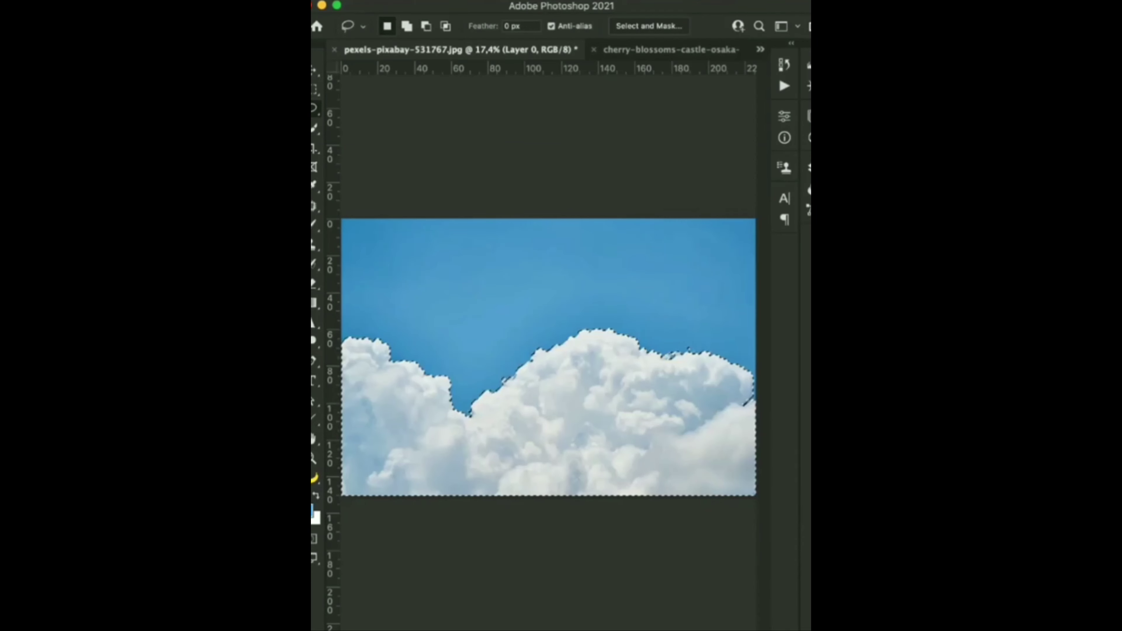
# Add a layer mask from the cloud selection to hide the blue sky.
pyautogui.click(808, 167)
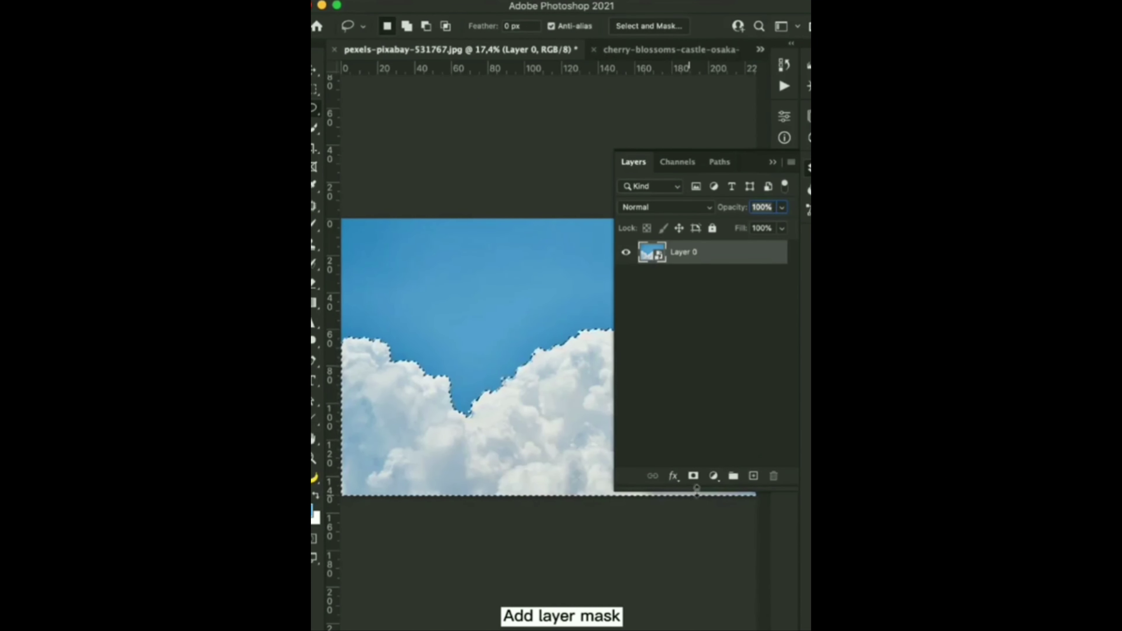
pyautogui.click(692, 477)
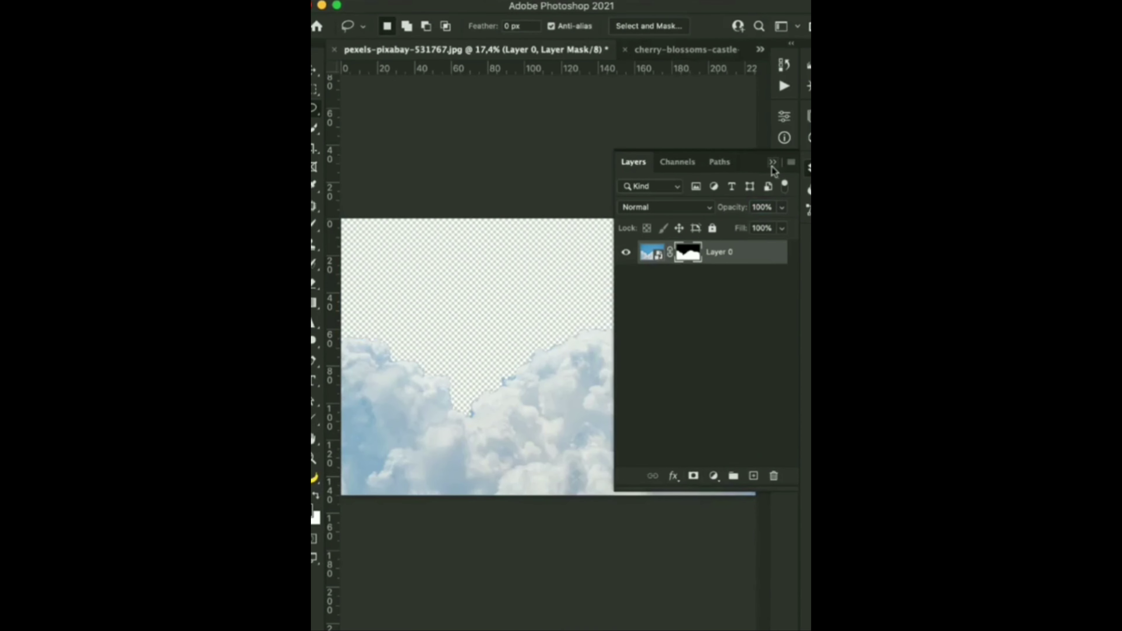
pyautogui.click(782, 166)
# Bring the clouds into the castle document, scaled to about 72% and placed lower.
pyautogui.press('v')
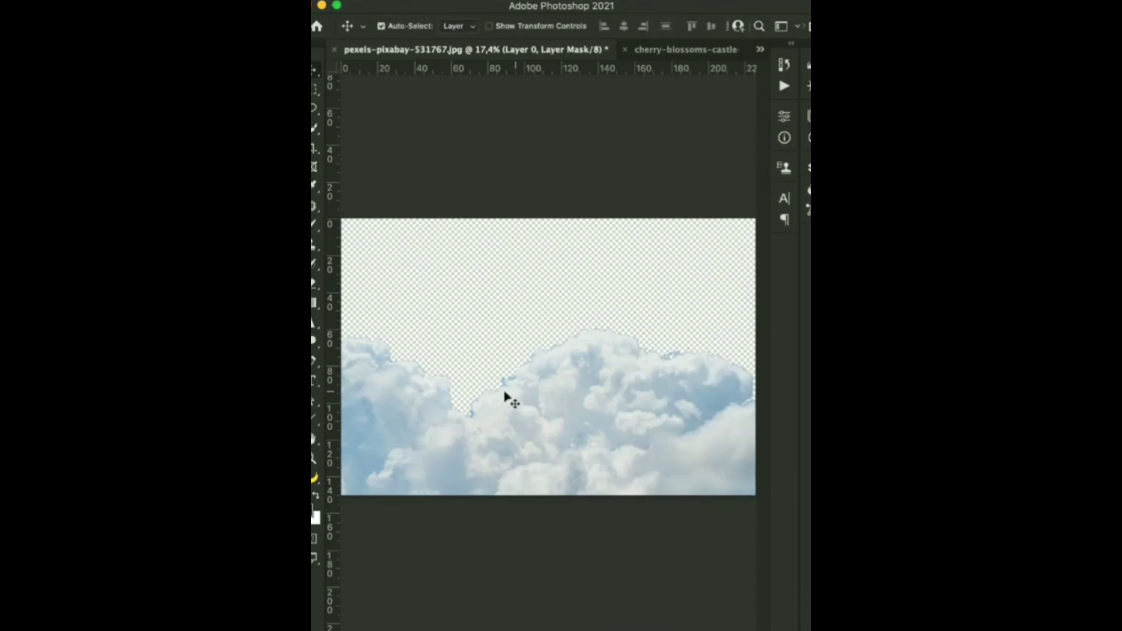
pyautogui.moveTo(392, 412); pyautogui.dragTo(471, 371)
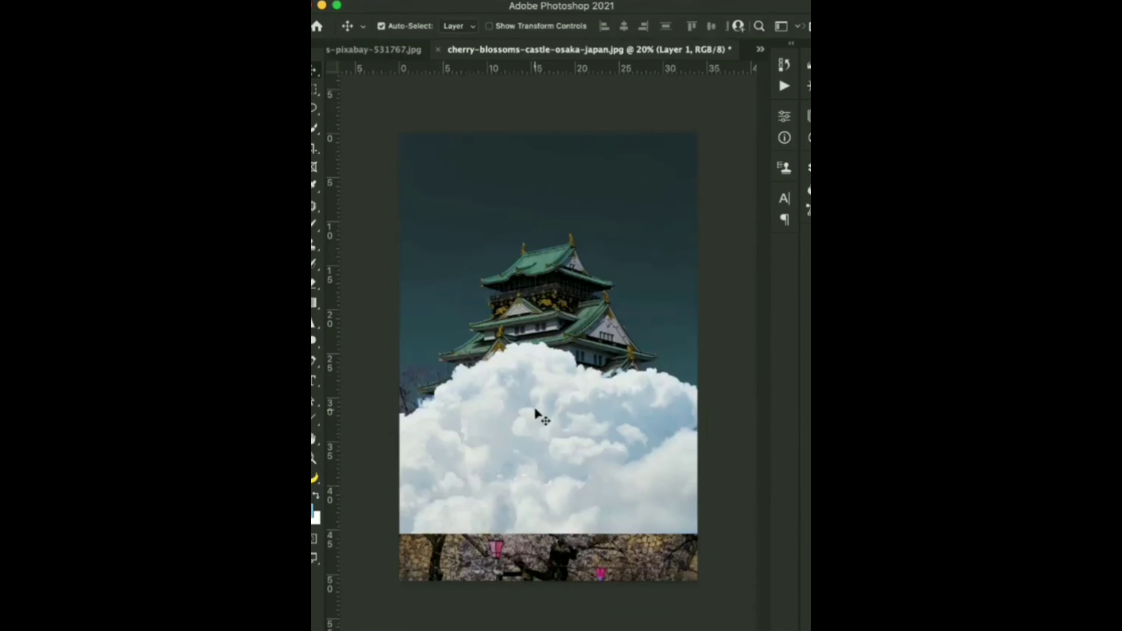
pyautogui.hotkey('ctrl', 't')
pyautogui.hotkey('ctrl', '-')
pyautogui.moveTo(359, 270); pyautogui.dragTo(408, 289)
pyautogui.moveTo(571, 431); pyautogui.dragTo(593, 388)
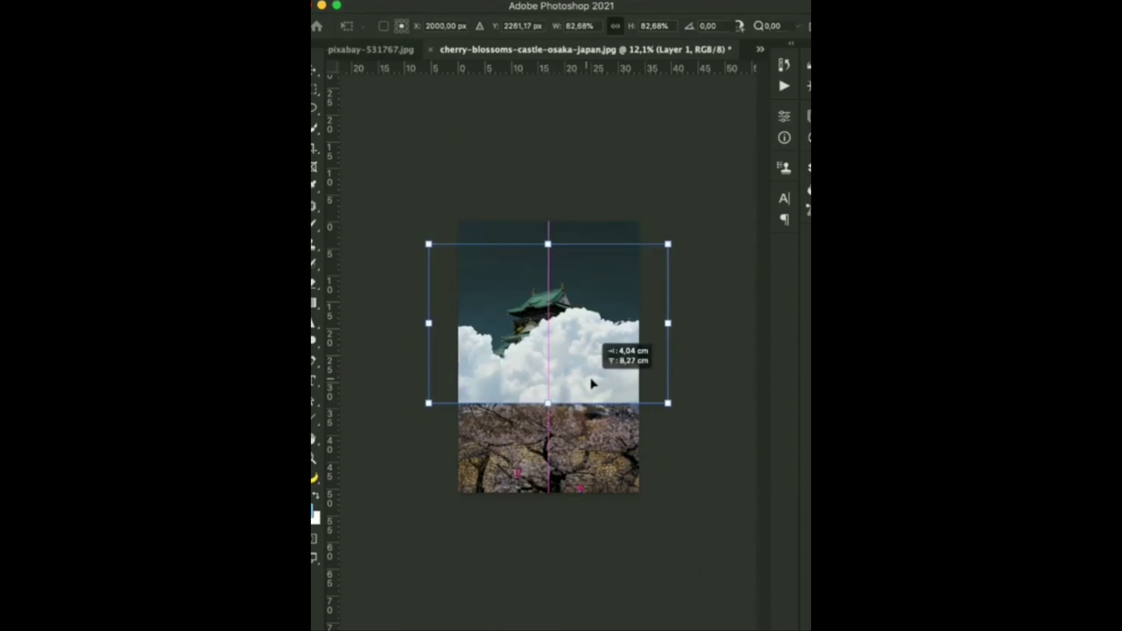
pyautogui.moveTo(579, 347); pyautogui.dragTo(581, 373)
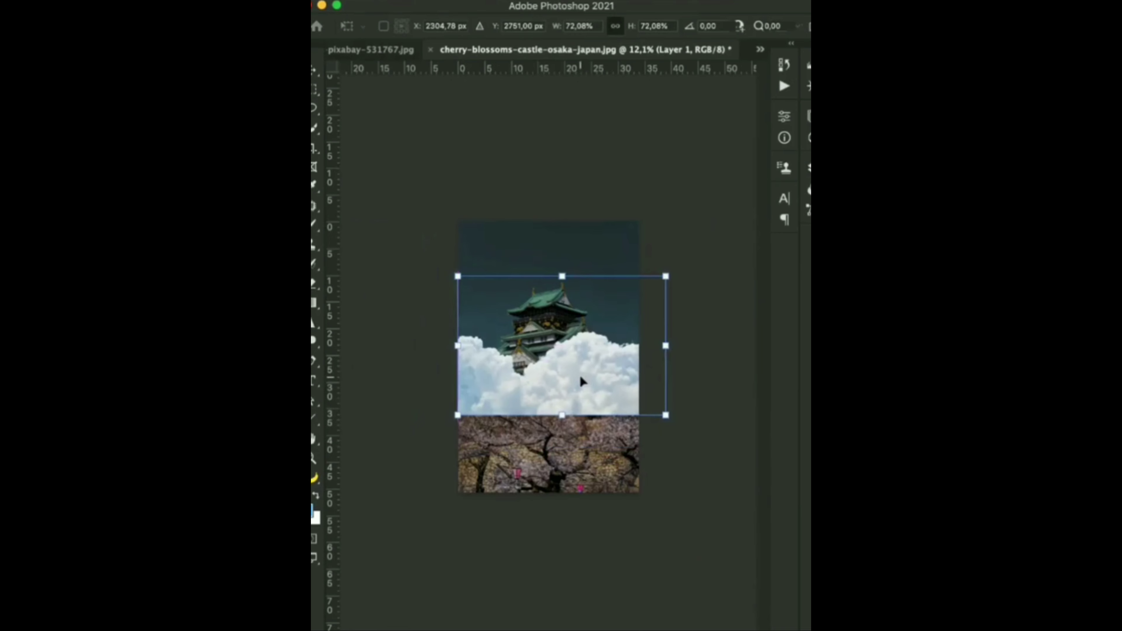
pyautogui.press('Return')
# Move the clouds layer below the castle, then reposition and enlarge the castle.
pyautogui.click(807, 195)
pyautogui.moveTo(738, 263); pyautogui.dragTo(721, 327)
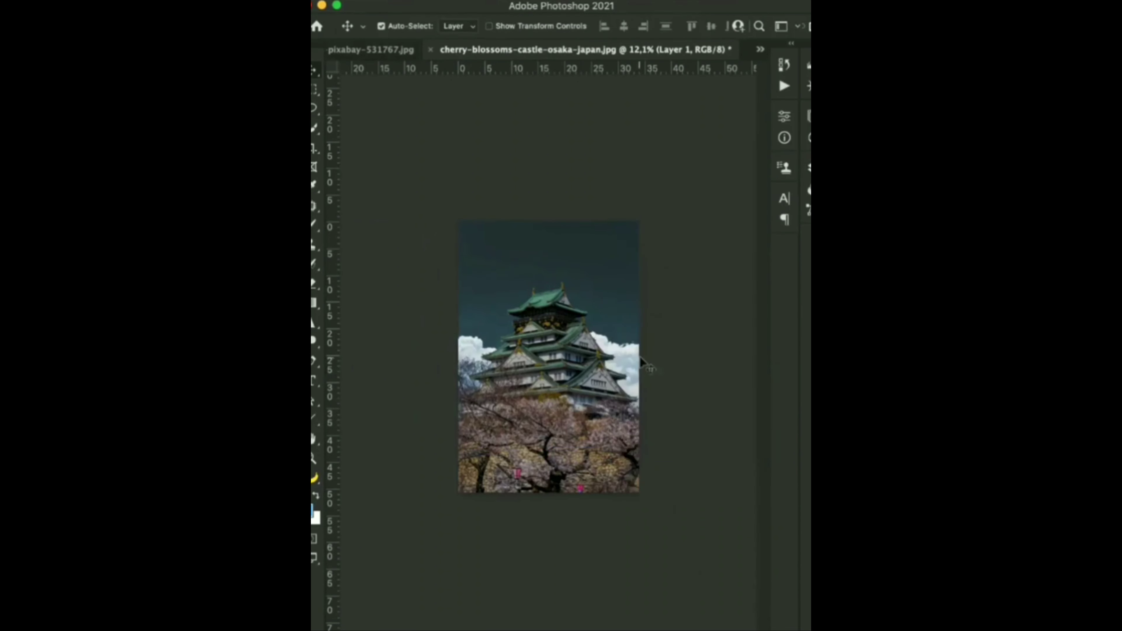
pyautogui.moveTo(639, 376); pyautogui.dragTo(636, 351)
pyautogui.hotkey('ctrl', 't')
pyautogui.moveTo(562, 263); pyautogui.dragTo(564, 248)
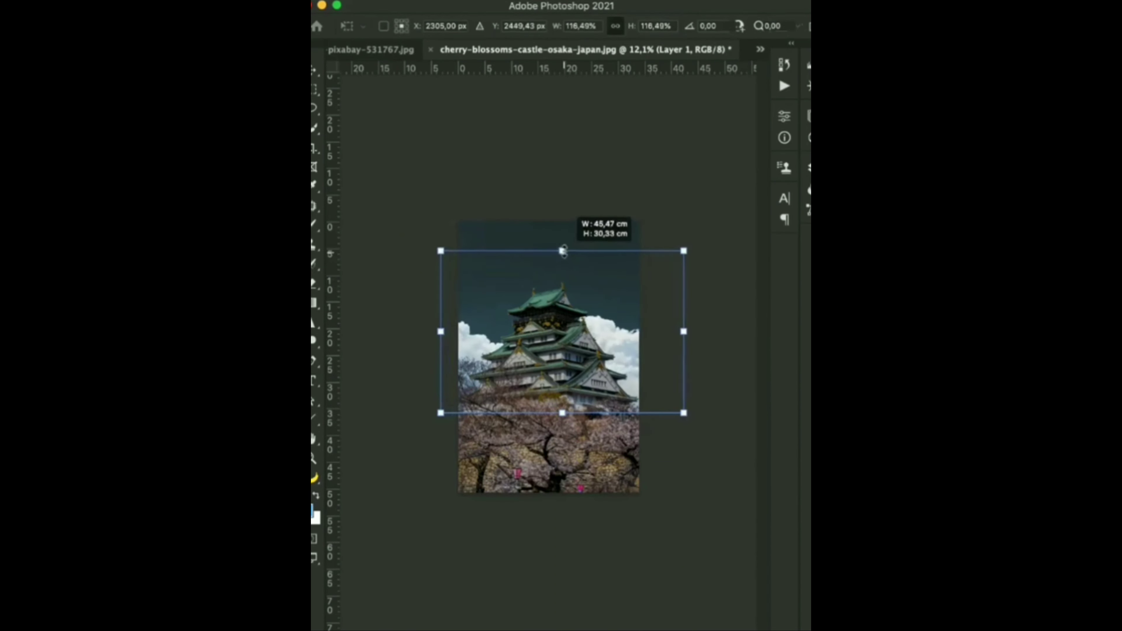
pyautogui.press('Return')
pyautogui.hotkey('ctrl', '0')
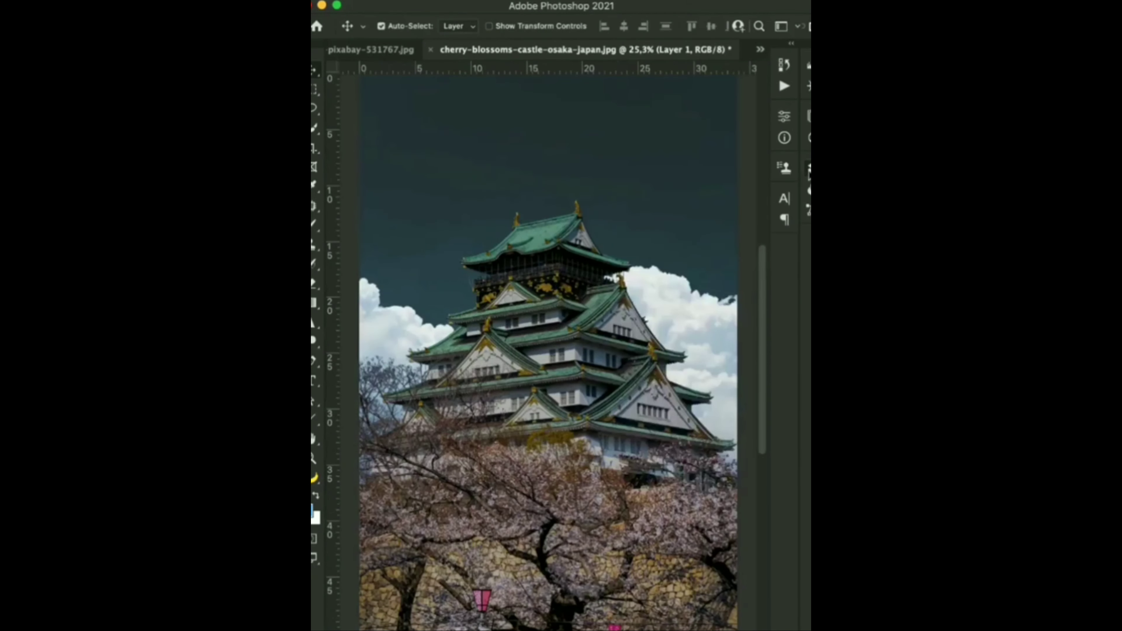
pyautogui.press('F7')
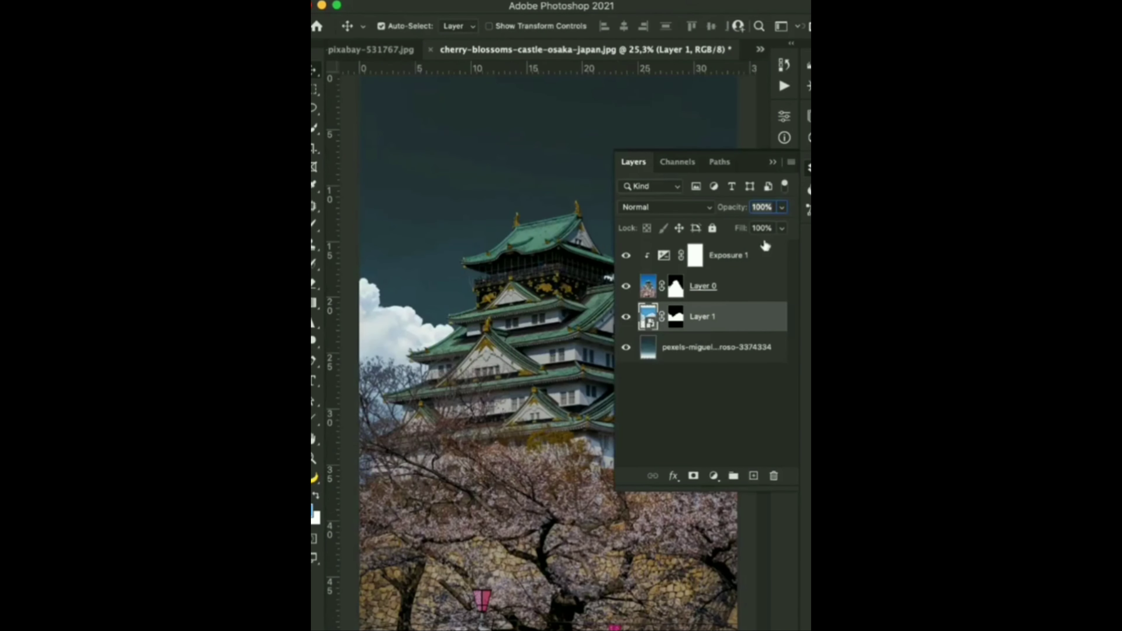
# Add a Color Balance layer above Exposure 1 with midtones Cyan–Red -25 and Yellow–Blue +10.
pyautogui.click(760, 261)
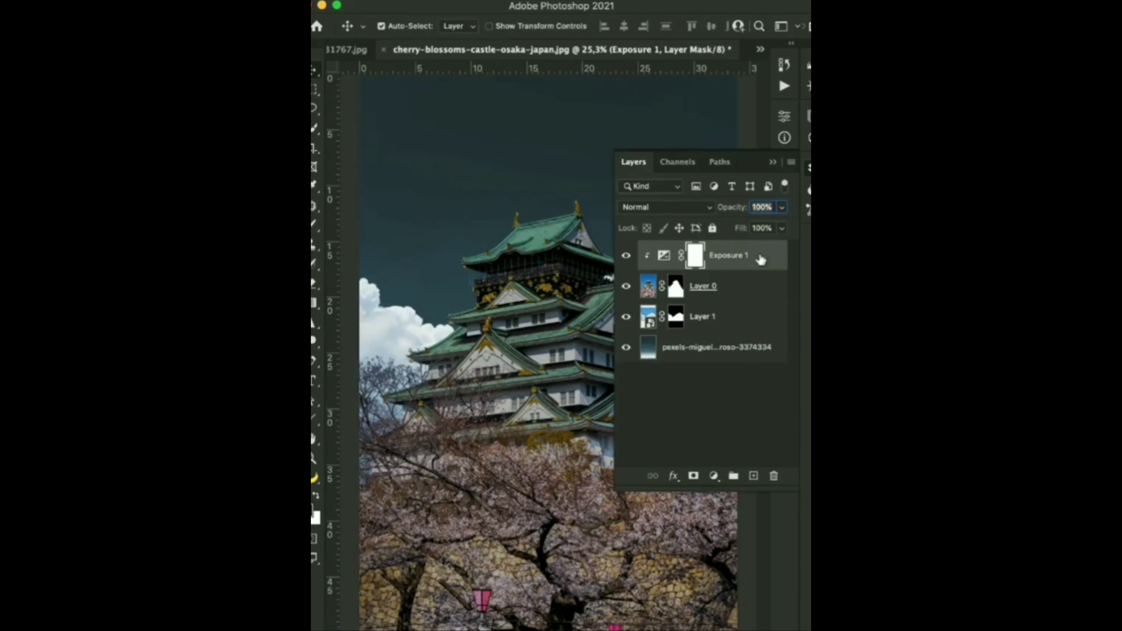
pyautogui.click(715, 476)
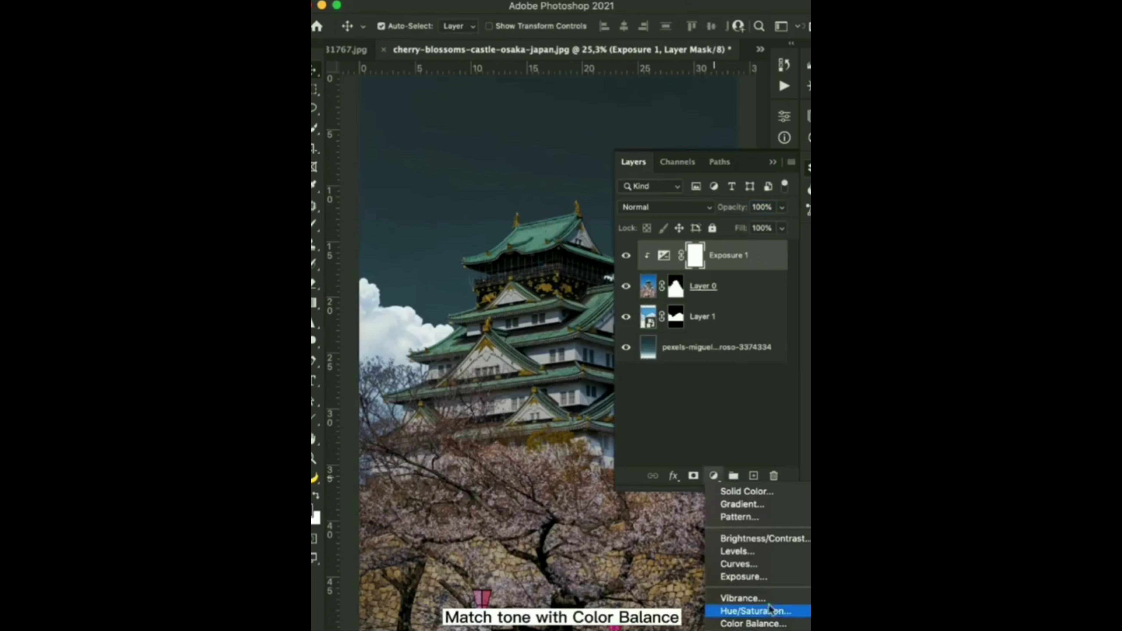
pyautogui.click(761, 623)
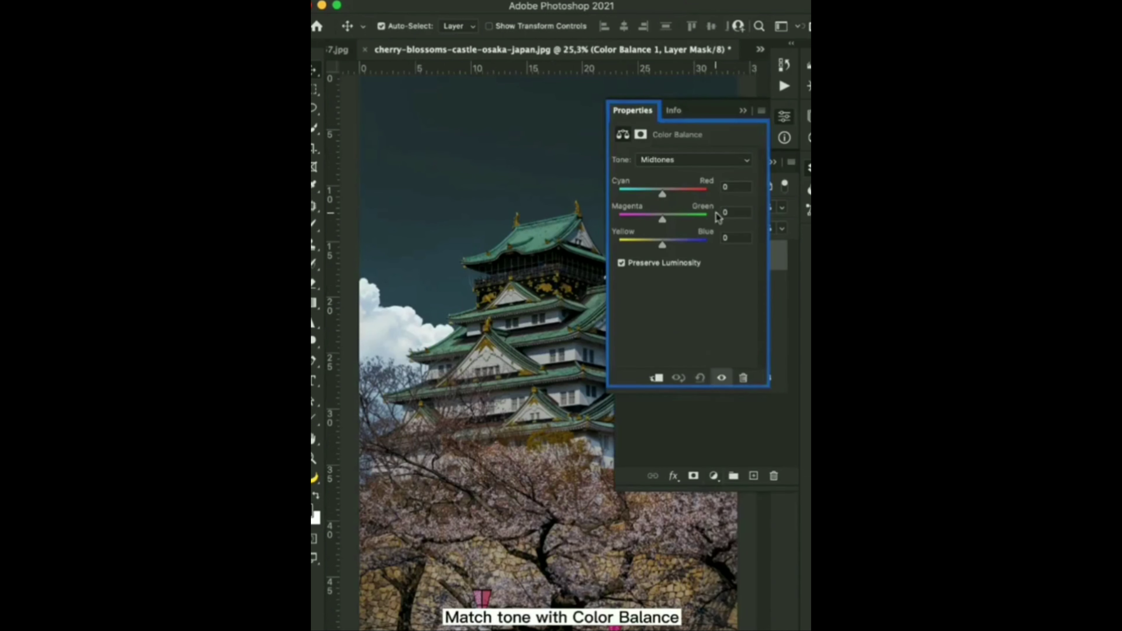
pyautogui.click(727, 187)
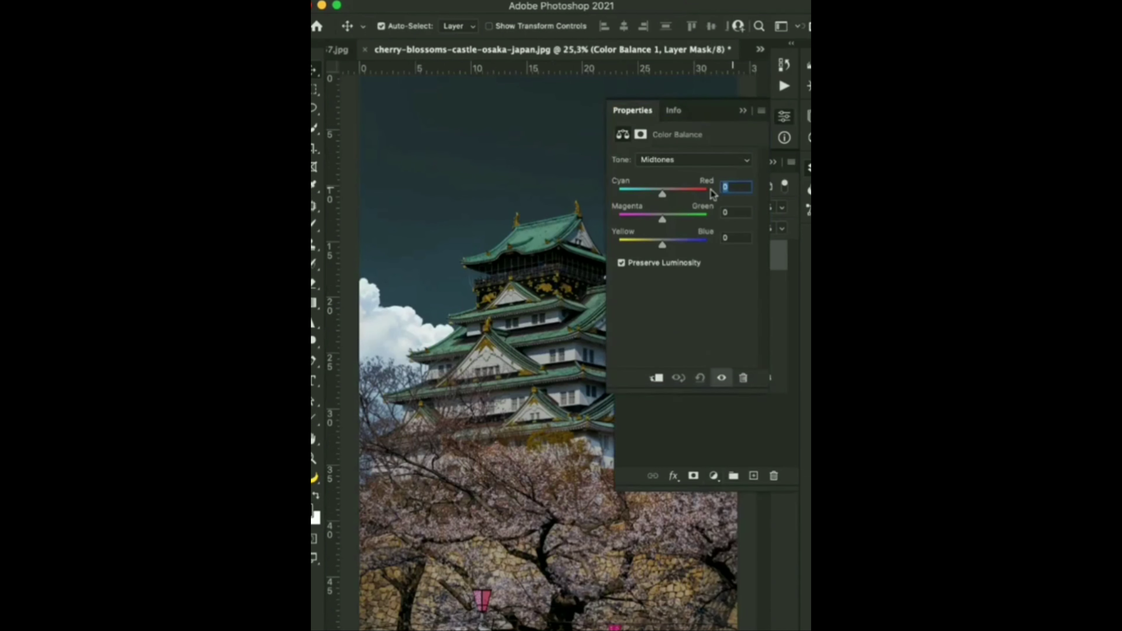
pyautogui.write('-25')
pyautogui.press('Tab')
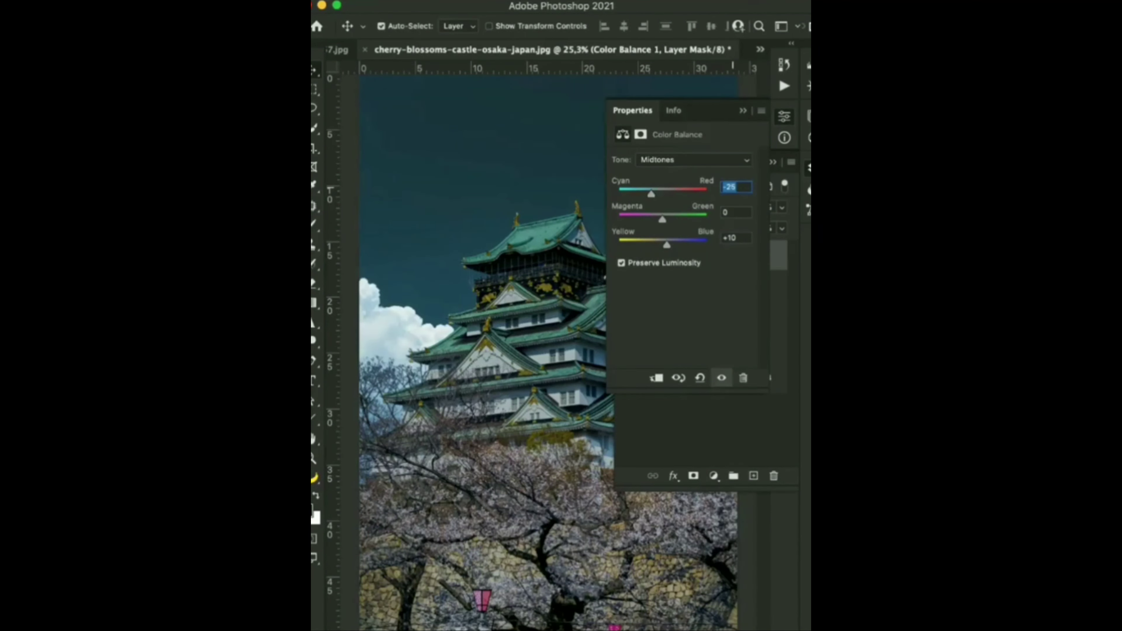
pyautogui.click(743, 110)
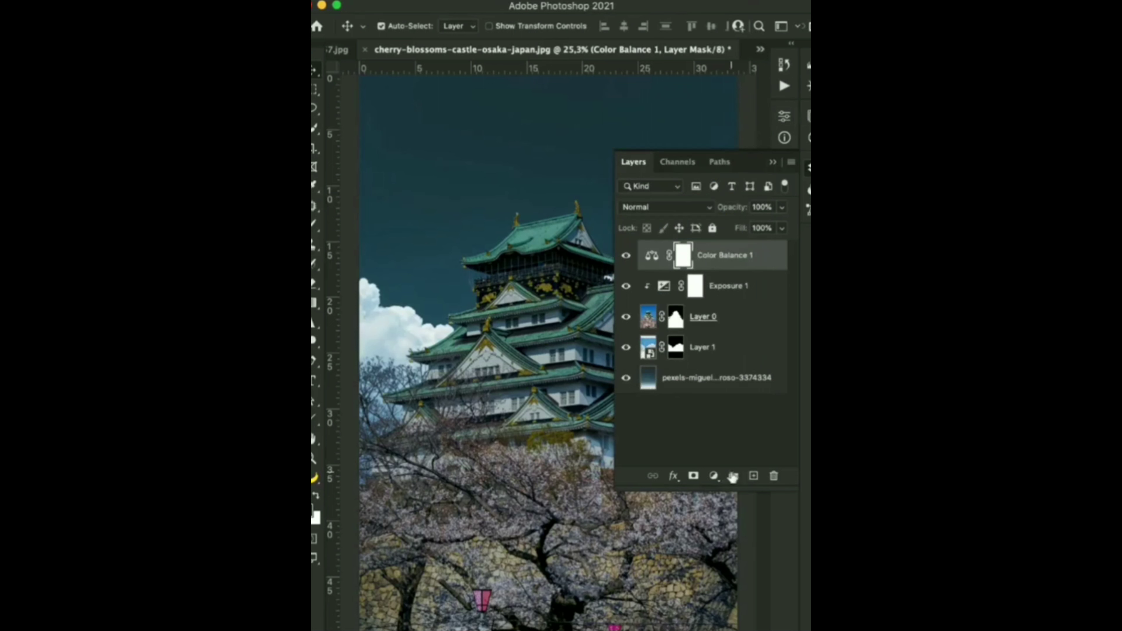
# Add a Color Lookup layer on top of the stack using the Kodak 5218 3D LUT.
pyautogui.click(714, 477)
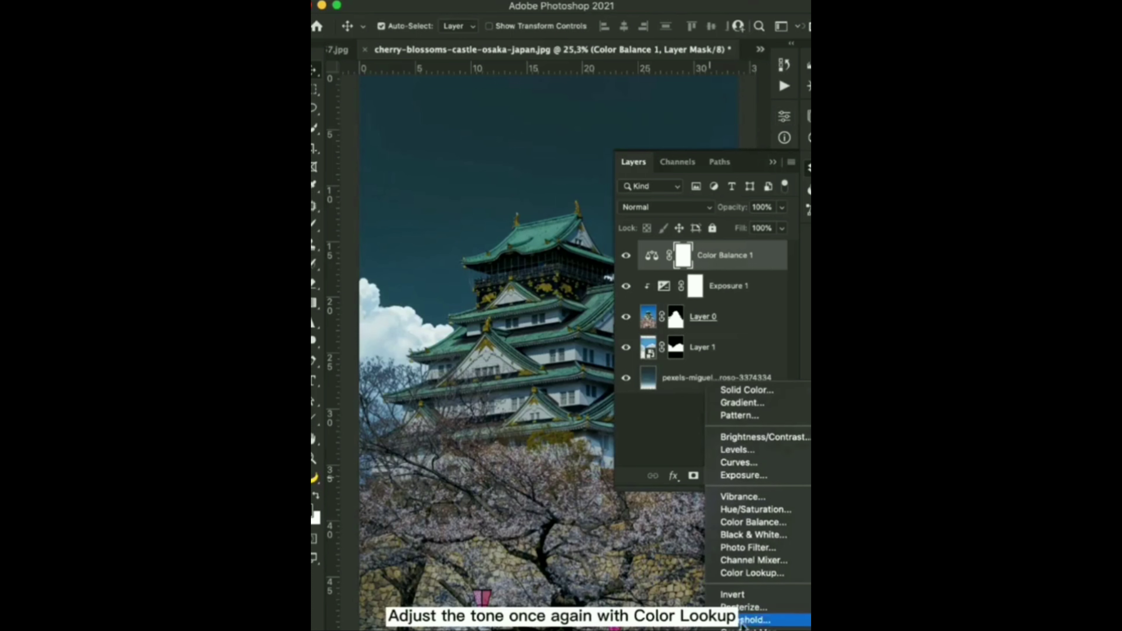
pyautogui.click(751, 573)
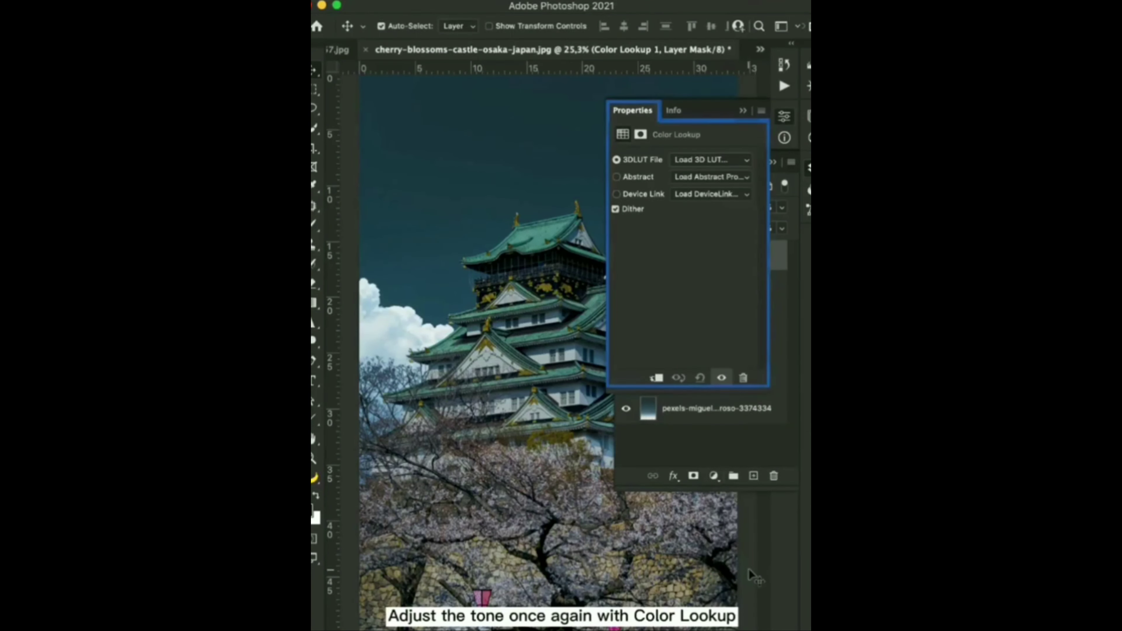
pyautogui.click(704, 160)
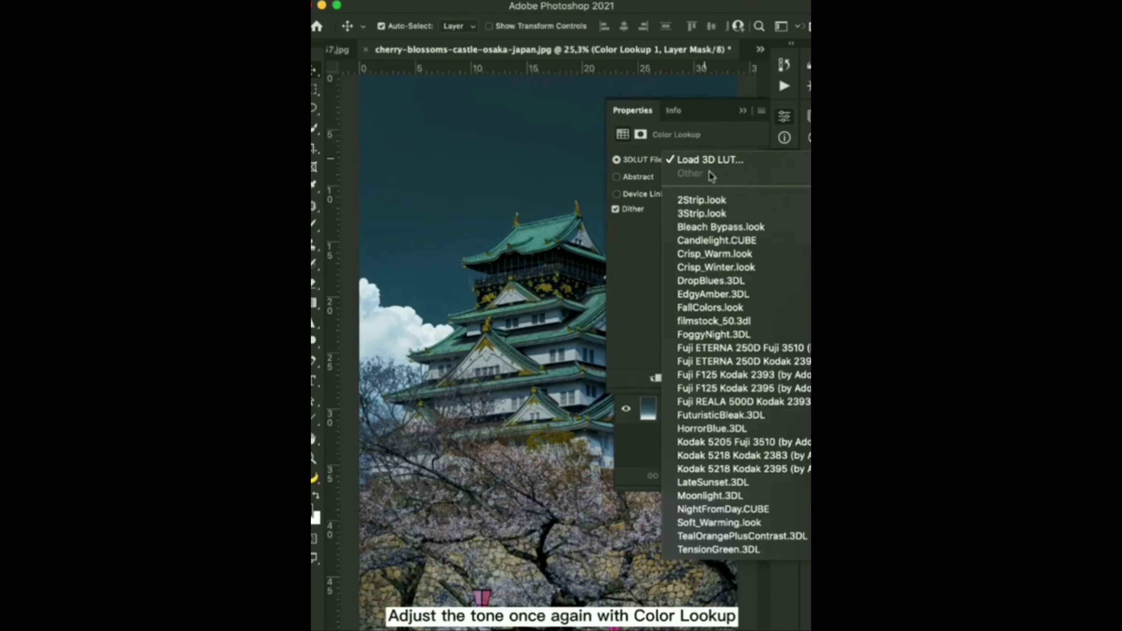
pyautogui.click(708, 469)
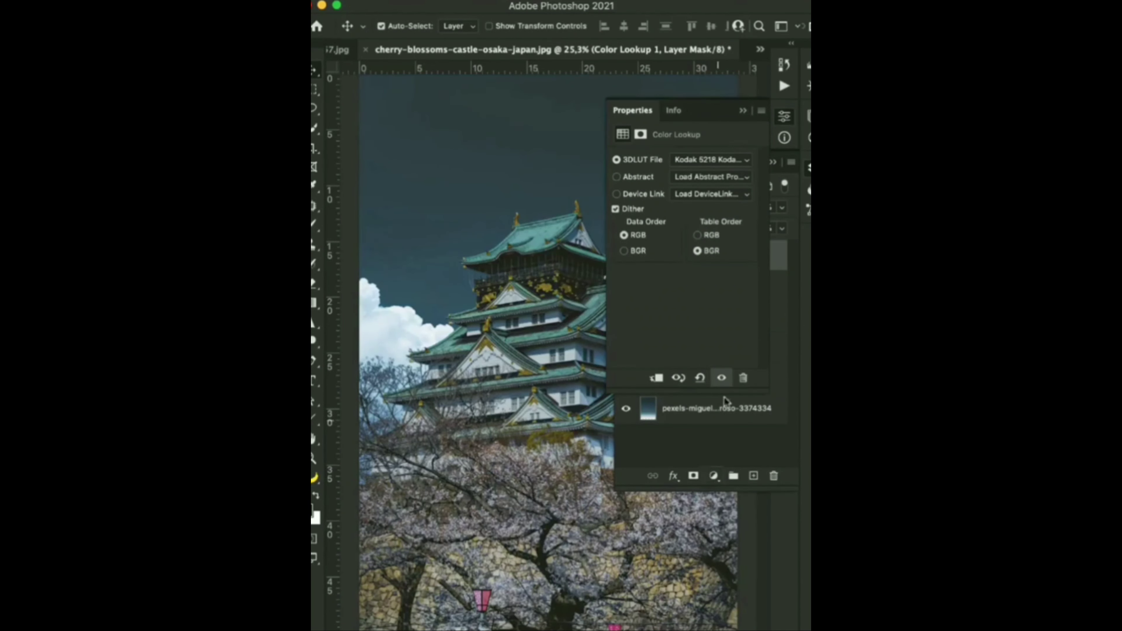
pyautogui.click(744, 110)
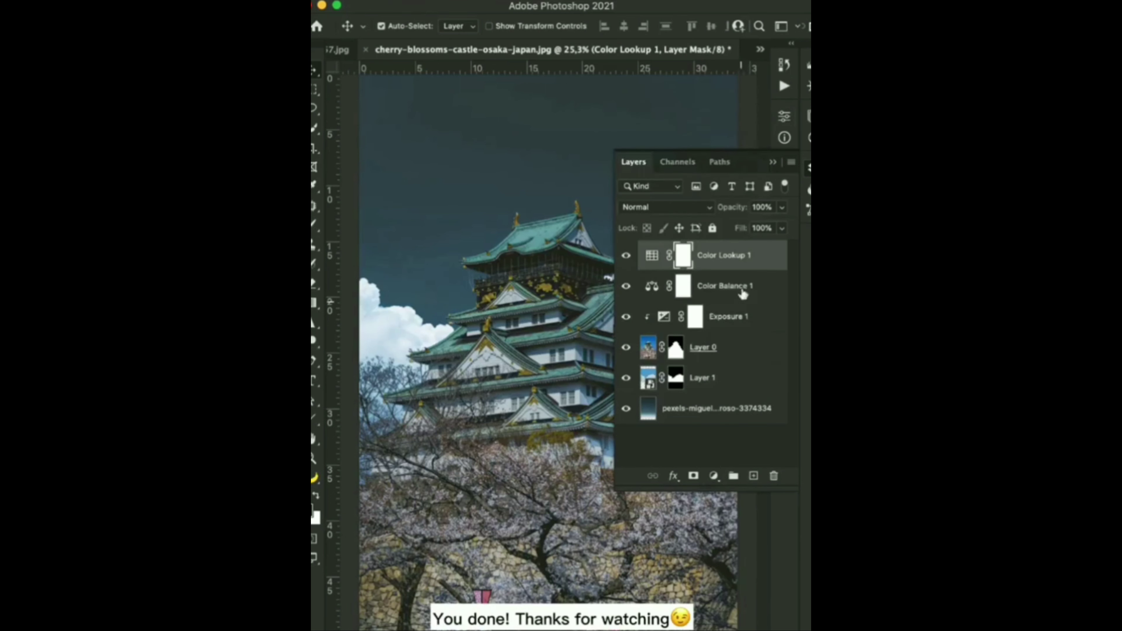